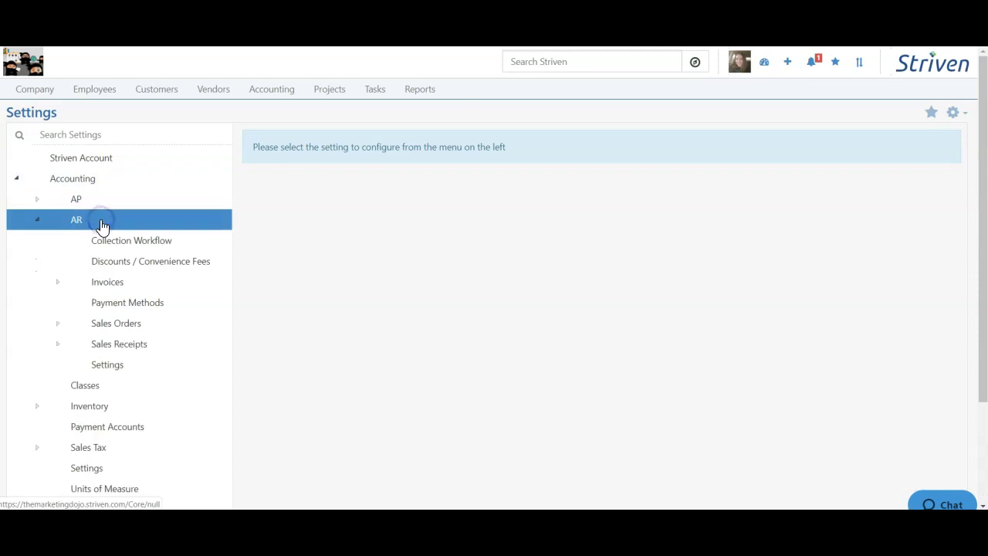
# - Open the Sales Order Types settings within the Accounting AR sales order settings
pyautogui.click(127, 324)
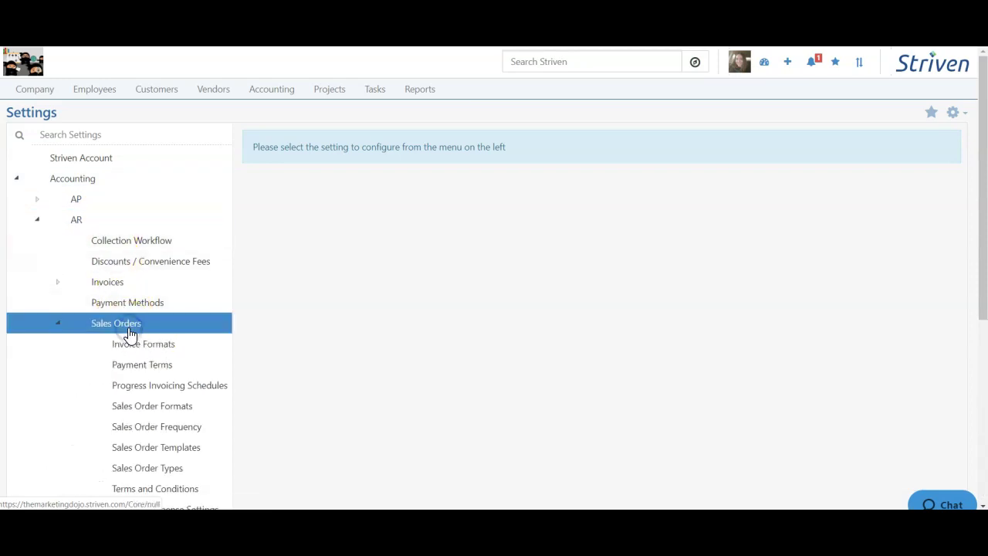
pyautogui.scroll(-1, 131, 325)
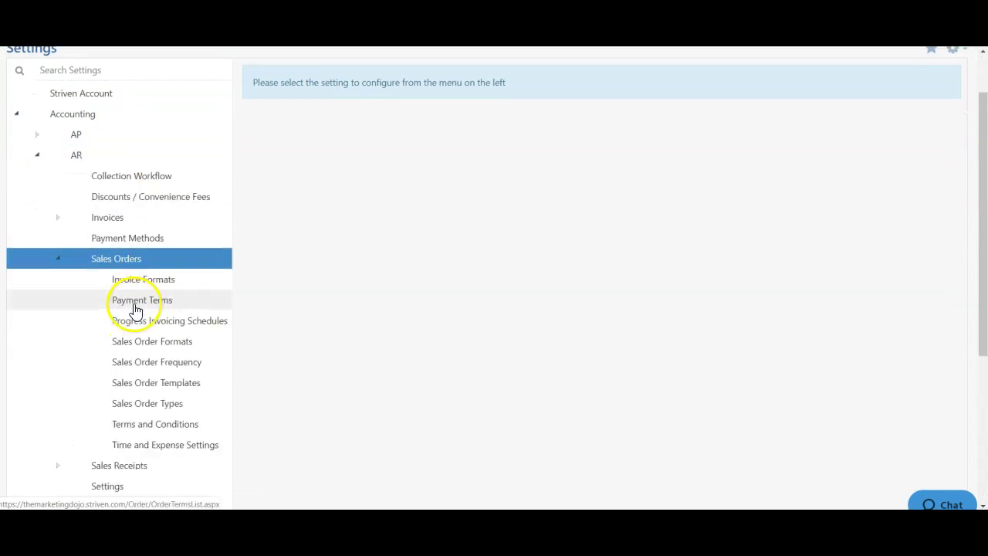
pyautogui.rightClick(158, 405)
pyautogui.click(140, 404)
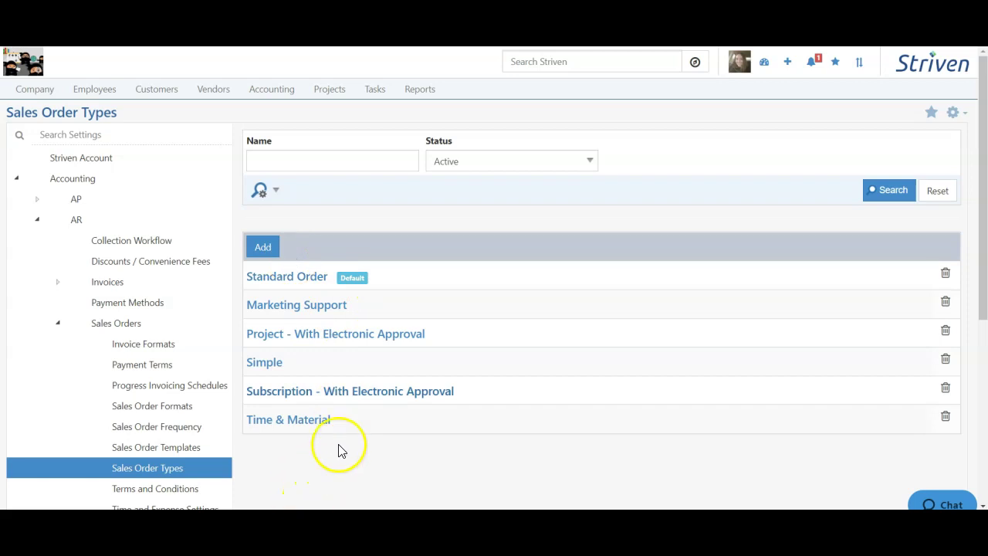
# - Add a new sales order type and name it Standard
pyautogui.click(267, 246)
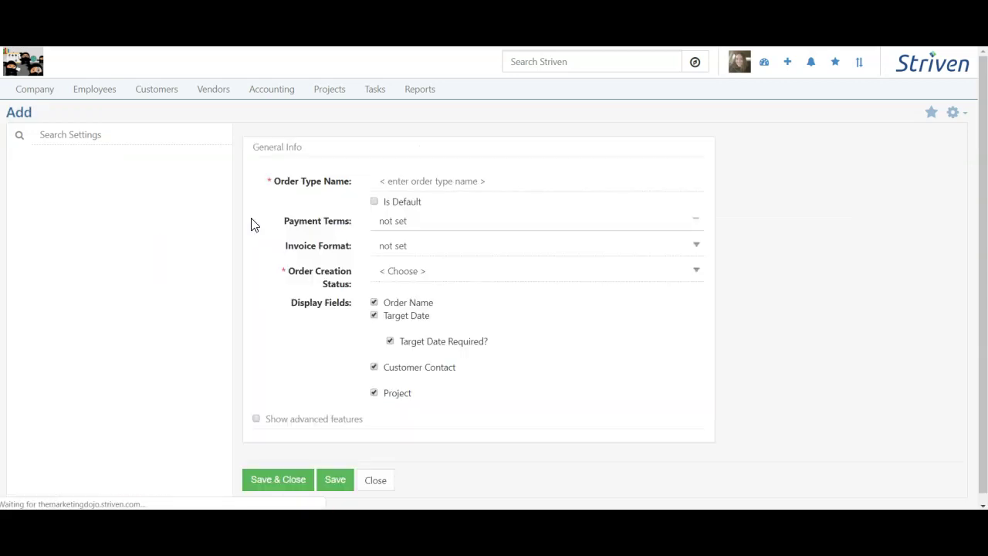
pyautogui.click(428, 181)
pyautogui.click(423, 162)
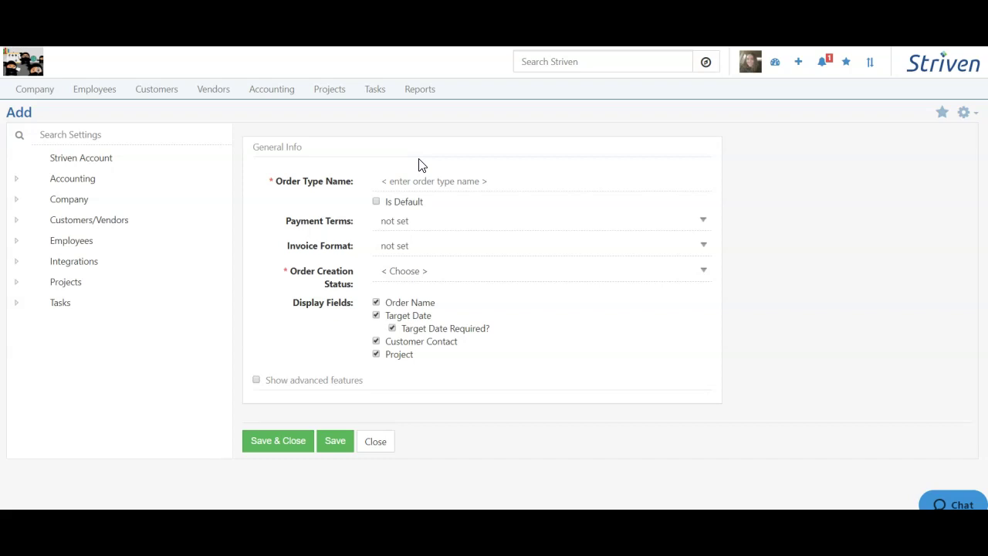
pyautogui.click(439, 177)
pyautogui.write('Standard')
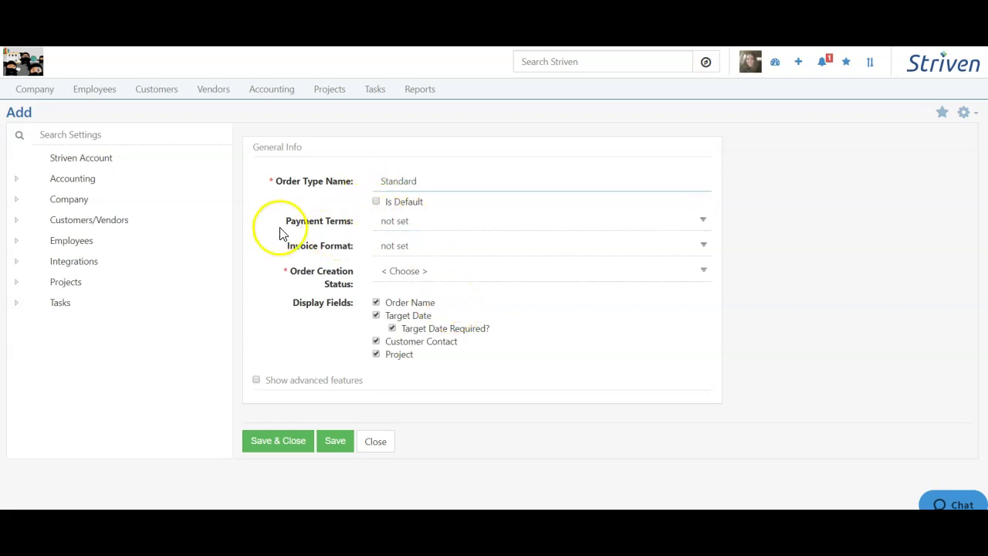
# - Set the order type's payment terms to Net 30 and its invoice format to Invoice
pyautogui.click(434, 223)
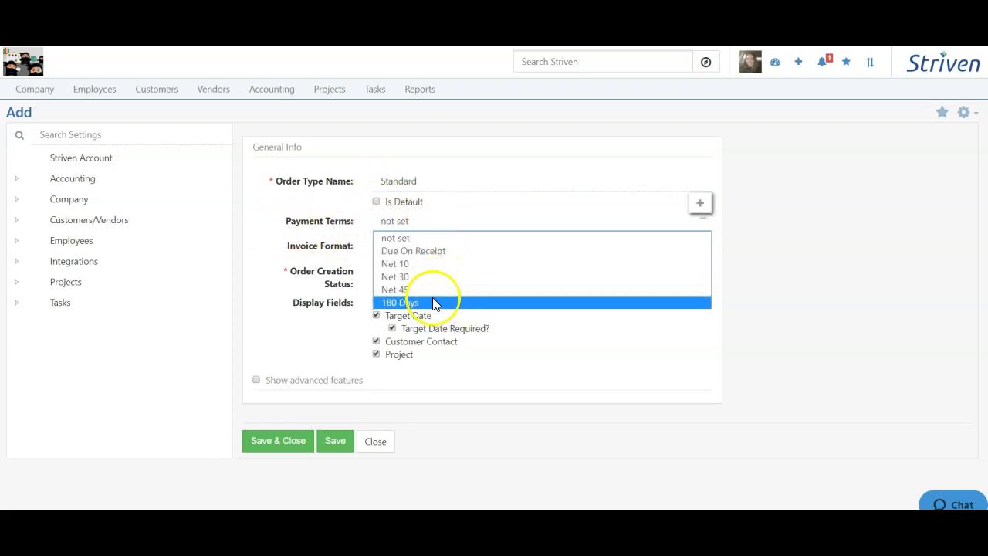
pyautogui.click(388, 230)
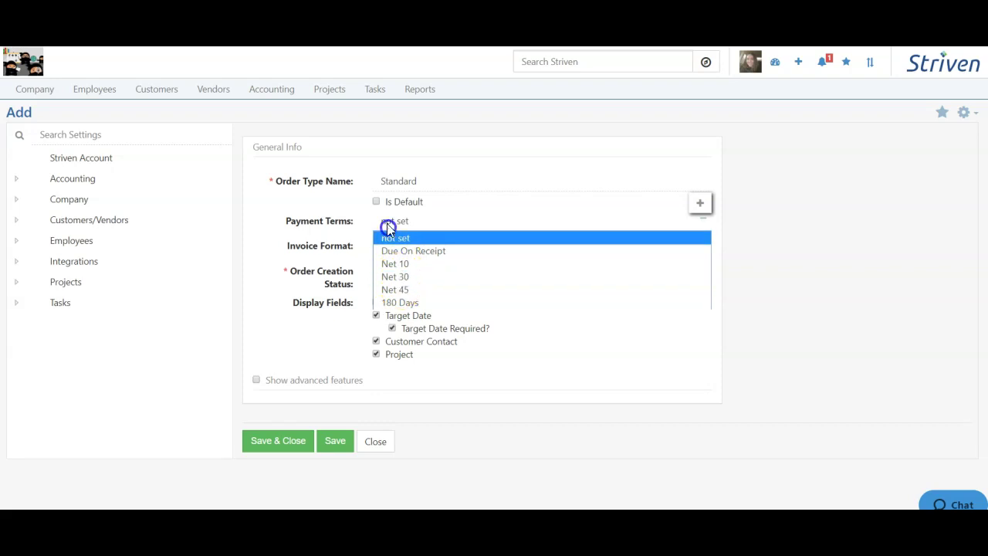
pyautogui.click(396, 278)
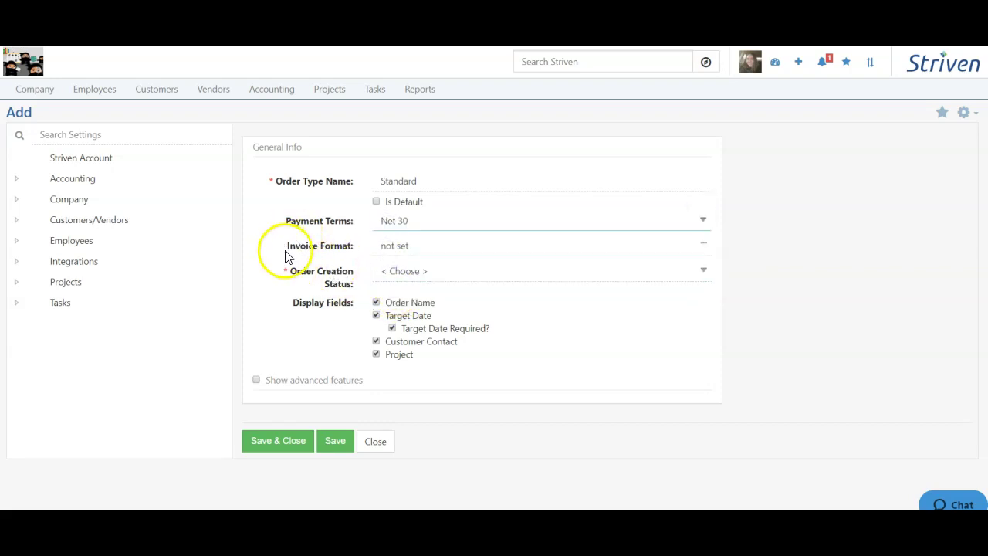
pyautogui.click(394, 245)
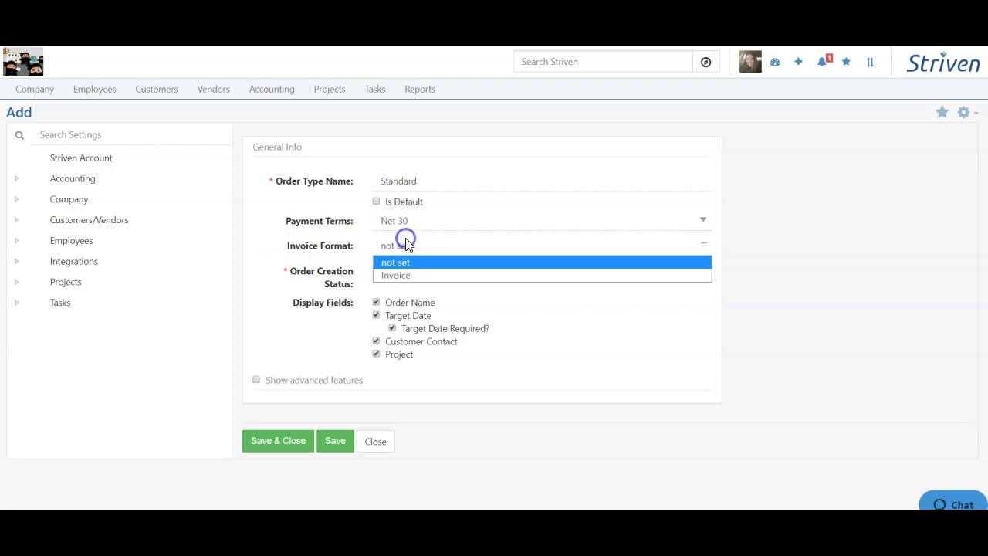
pyautogui.click(403, 278)
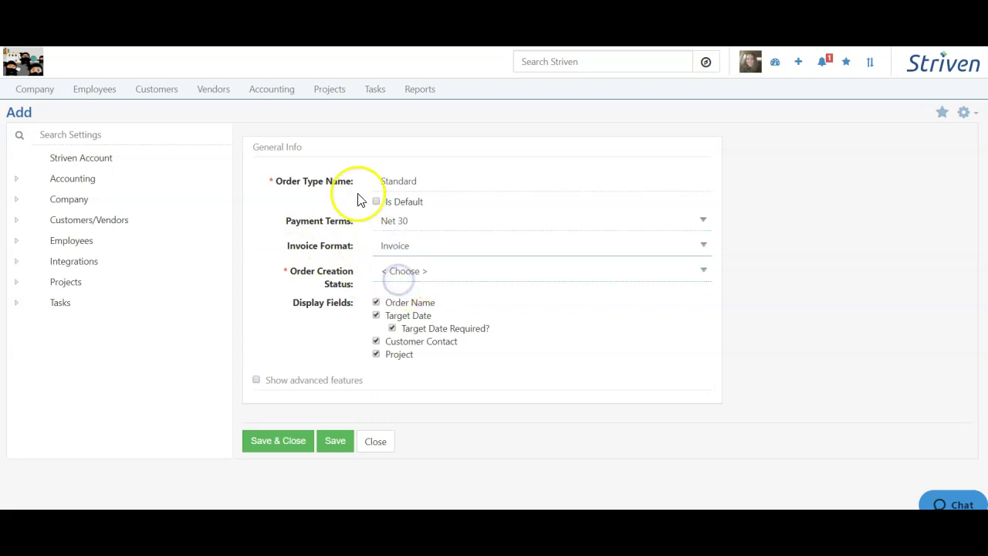
# - Look up where invoice formats are kept by expanding the Accounting AR invoice settings
pyautogui.click(97, 185)
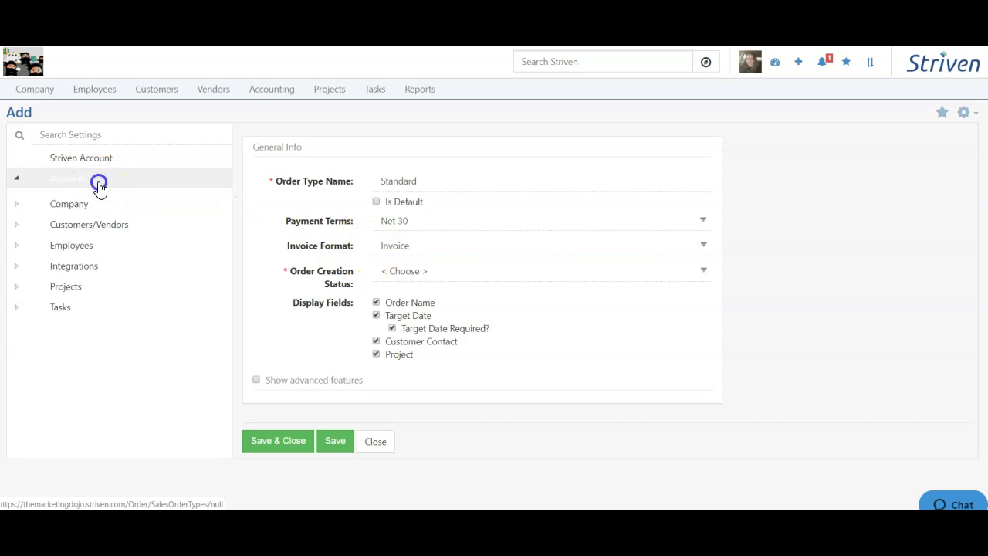
pyautogui.click(76, 221)
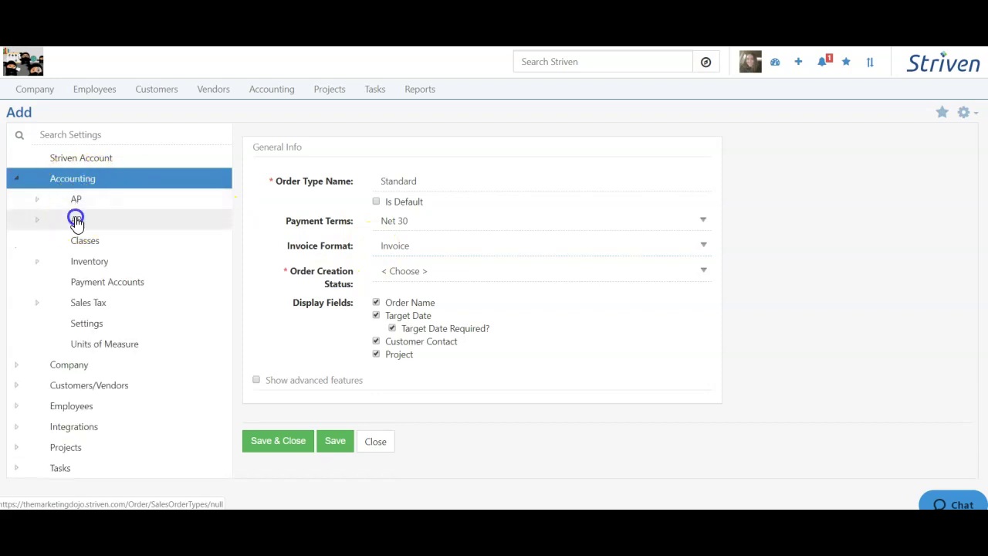
pyautogui.click(110, 282)
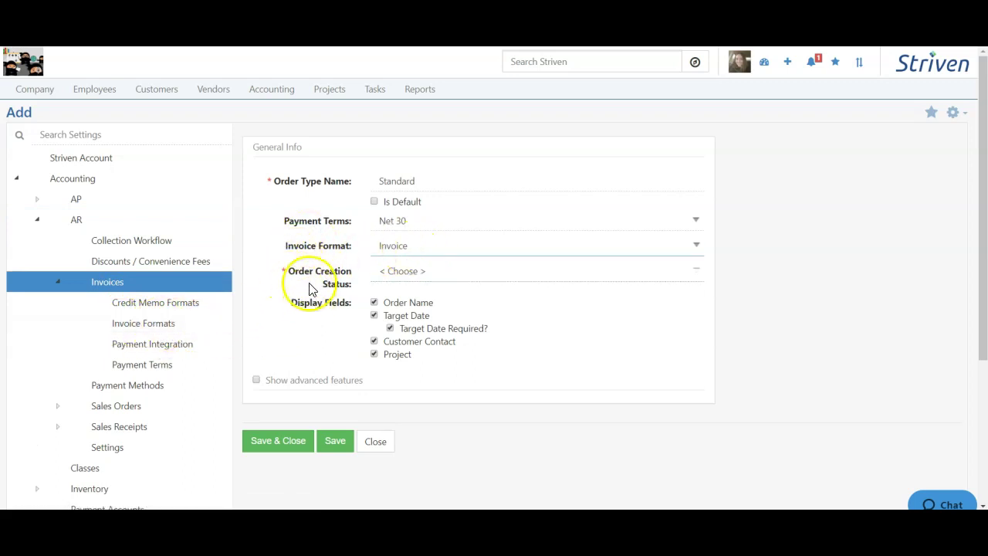
# - Set the order creation status of the order type to Quoted
pyautogui.click(396, 277)
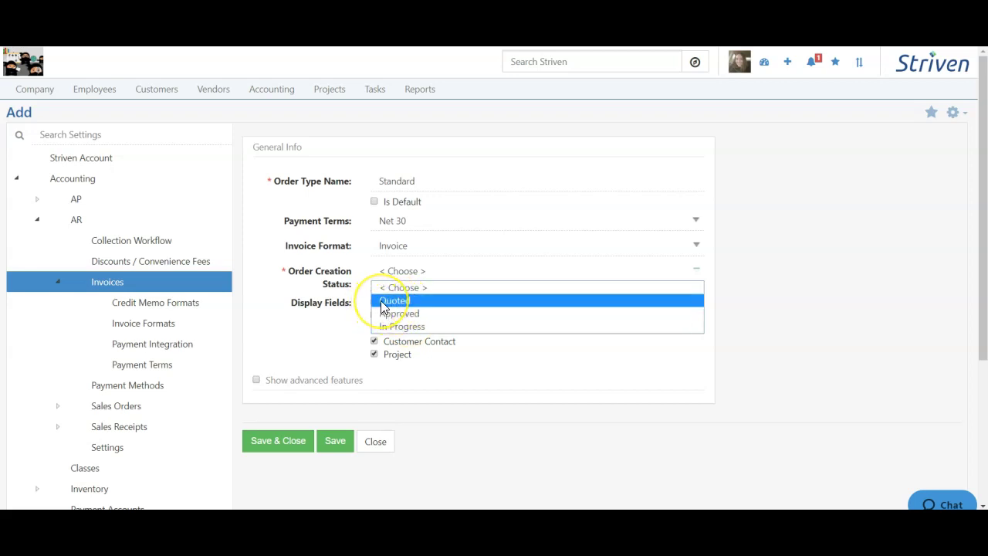
pyautogui.click(381, 301)
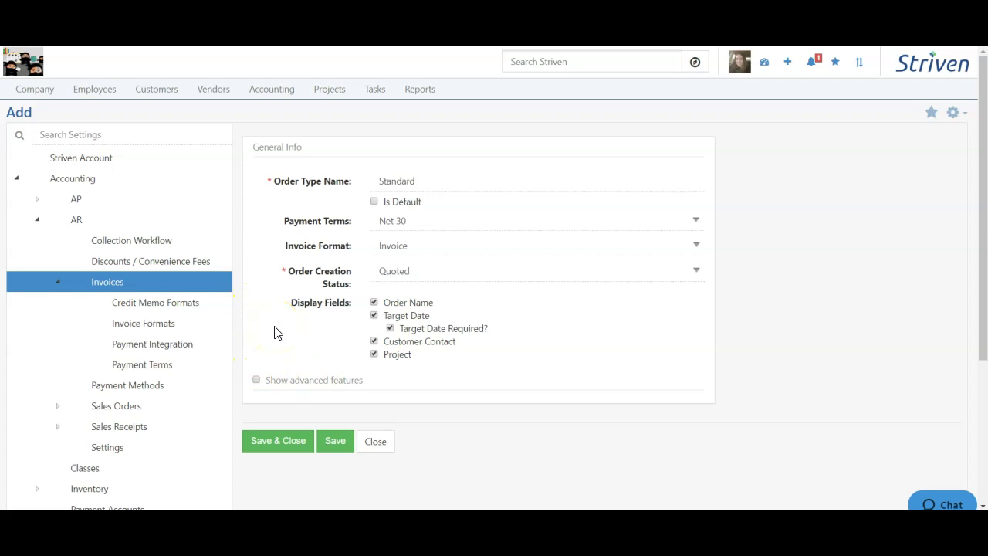
# - Show the order type's advanced features, try the feedback collection option with its feedback types, and hide the advanced features again
pyautogui.click(275, 383)
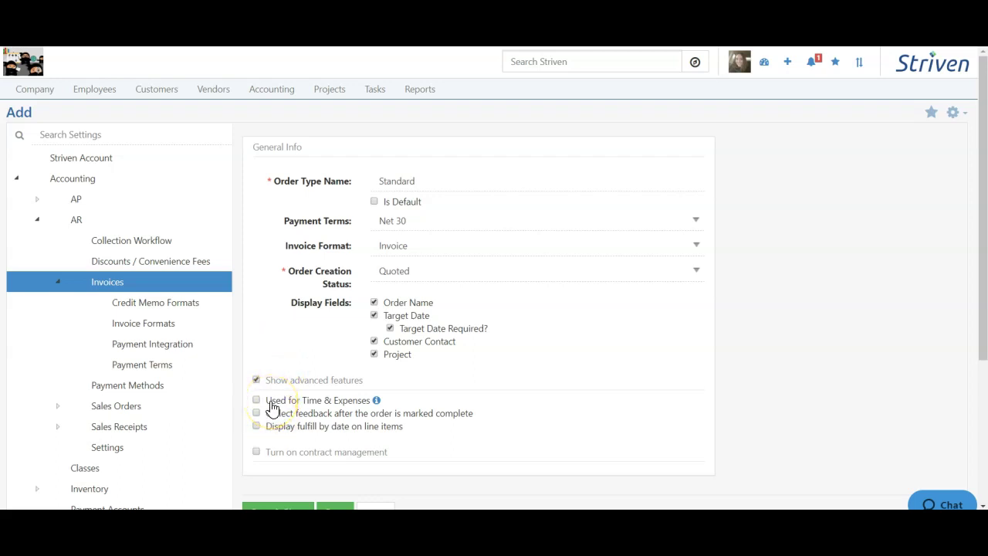
pyautogui.click(377, 401)
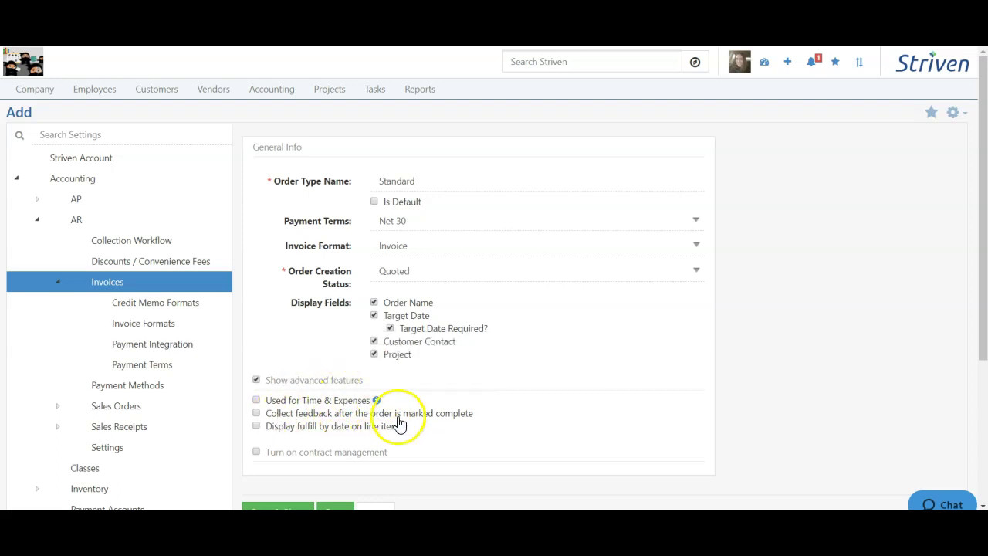
pyautogui.click(442, 420)
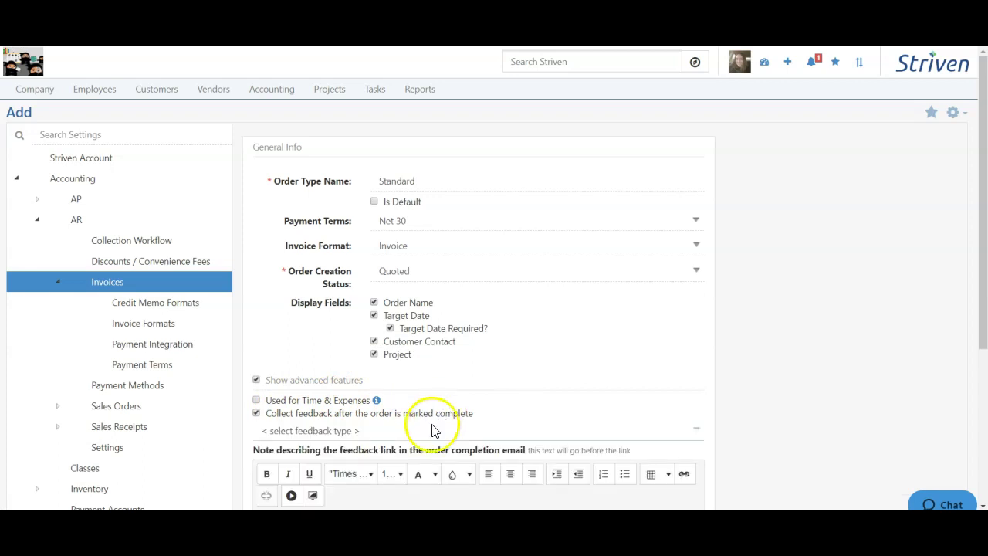
pyautogui.scroll(-3, 406, 468)
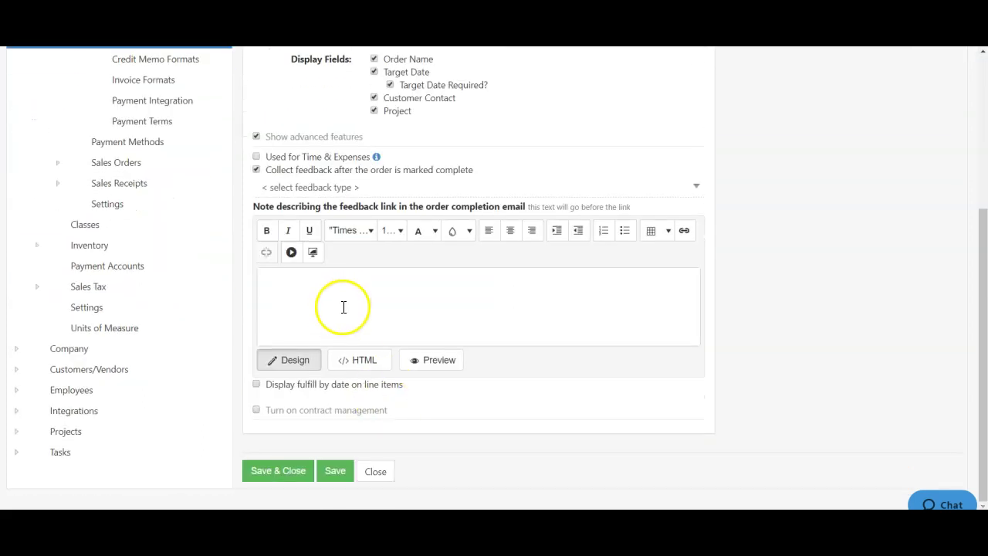
pyautogui.click(332, 188)
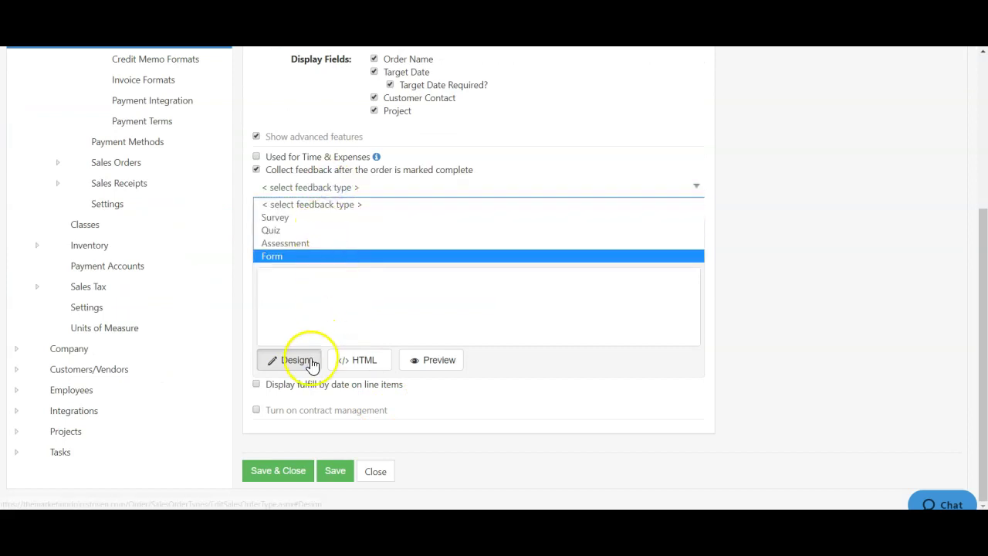
pyautogui.click(309, 170)
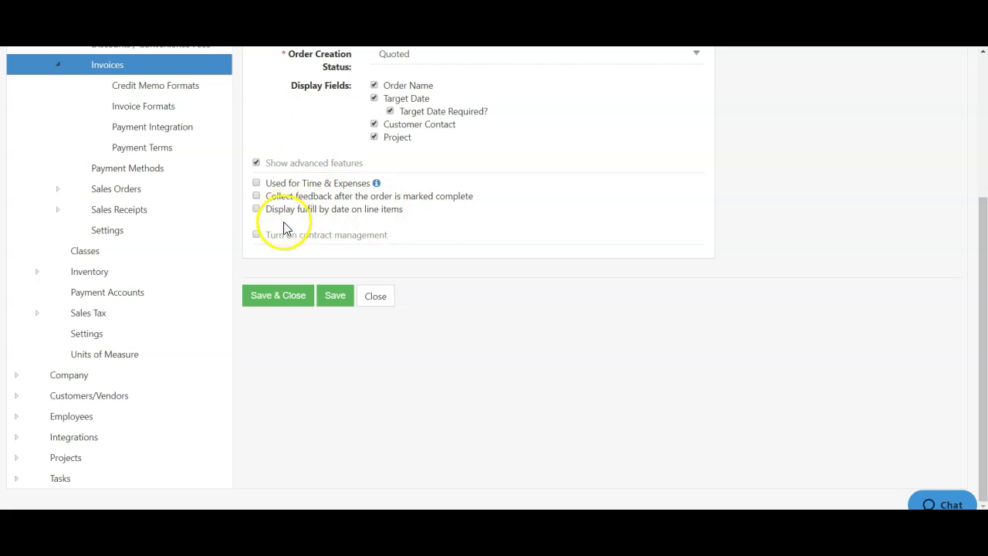
pyautogui.scroll(3, 282, 240)
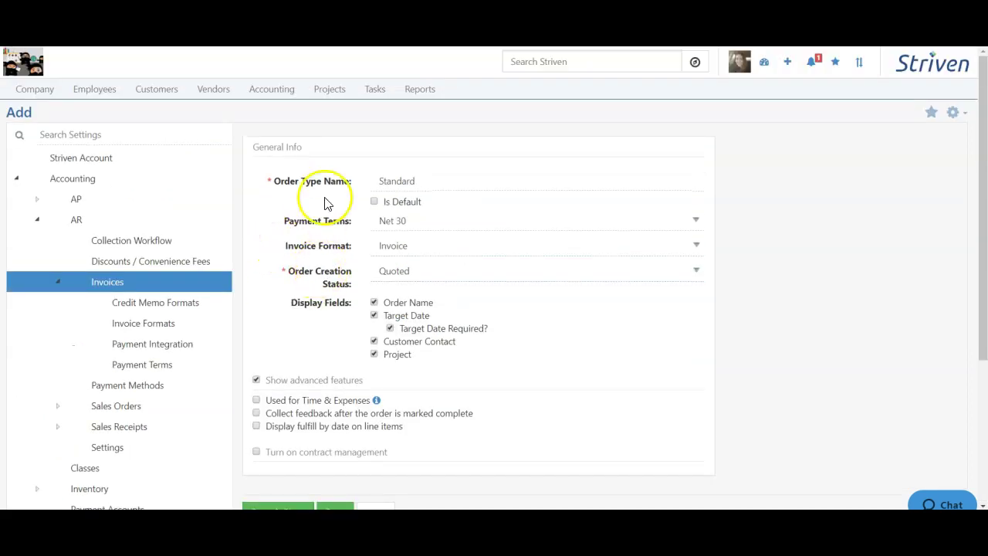
pyautogui.click(282, 382)
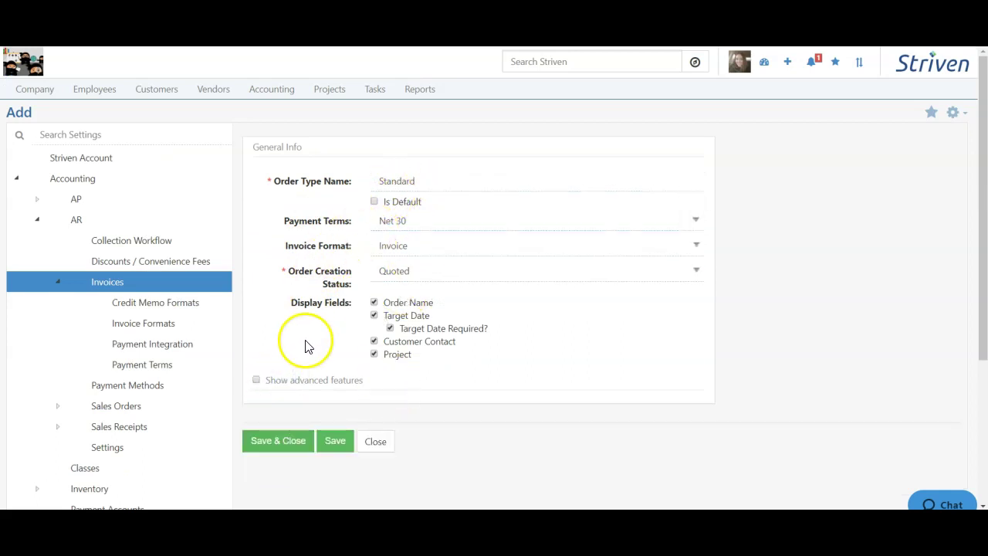
# - Save the Standard order type and open its custom fields
pyautogui.click(333, 443)
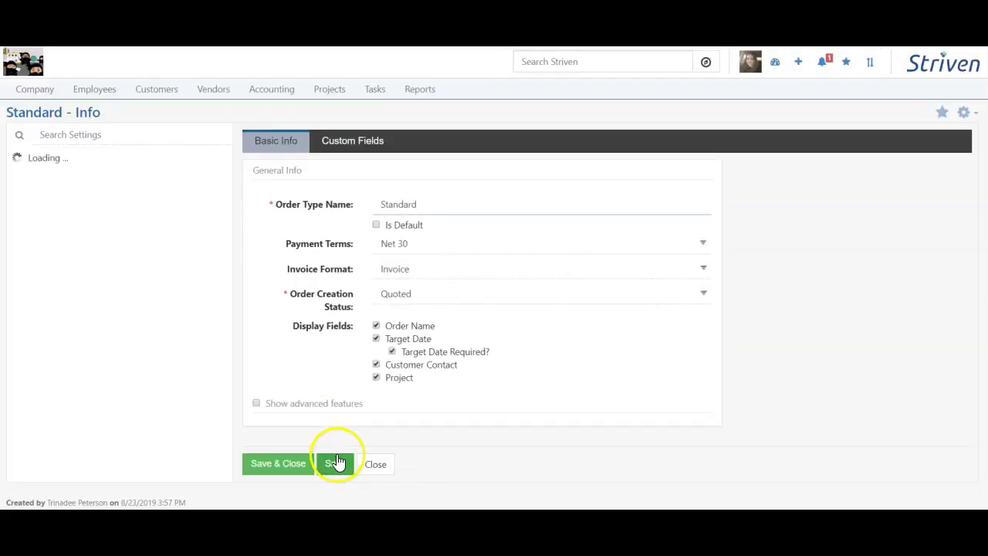
pyautogui.click(362, 147)
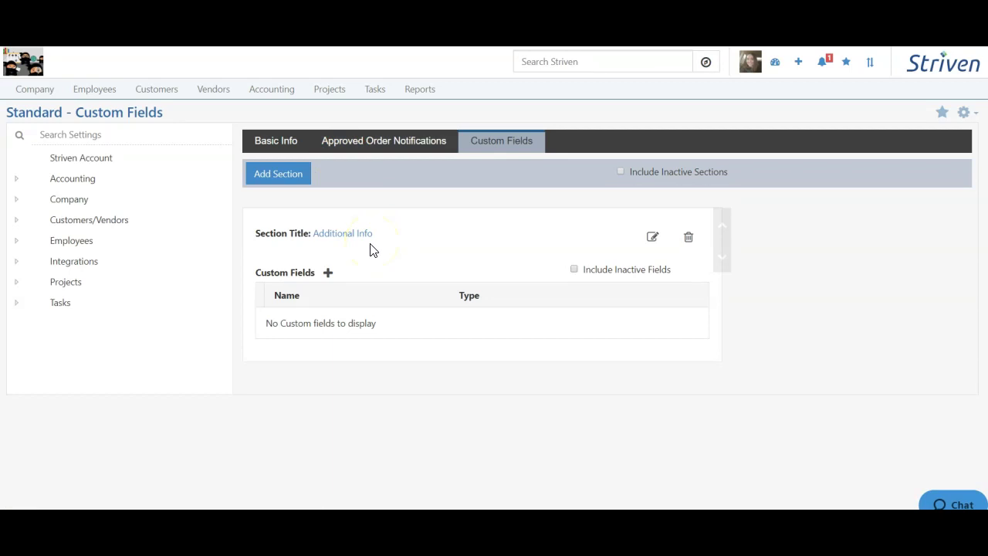
# - Add a Yes/No custom field named "Included in support package?" with the Default display type to the Additional Info section
pyautogui.click(328, 278)
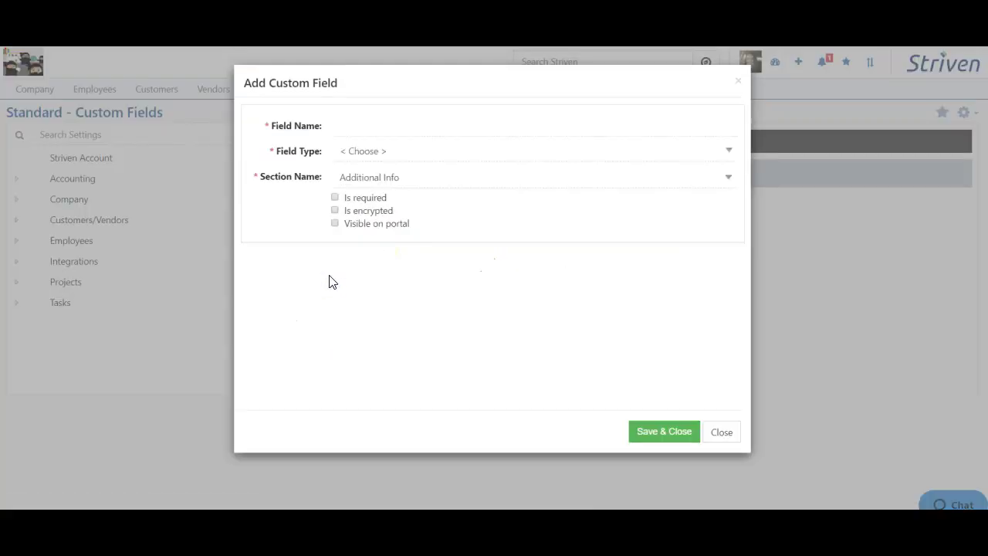
pyautogui.click(362, 127)
pyautogui.write('Included in support package?')
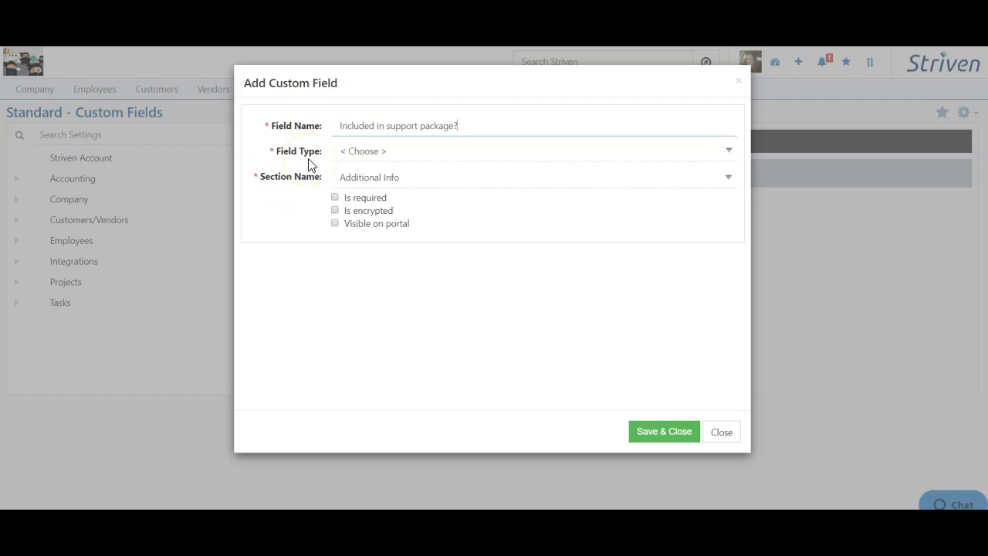
pyautogui.click(377, 125)
pyautogui.click(340, 153)
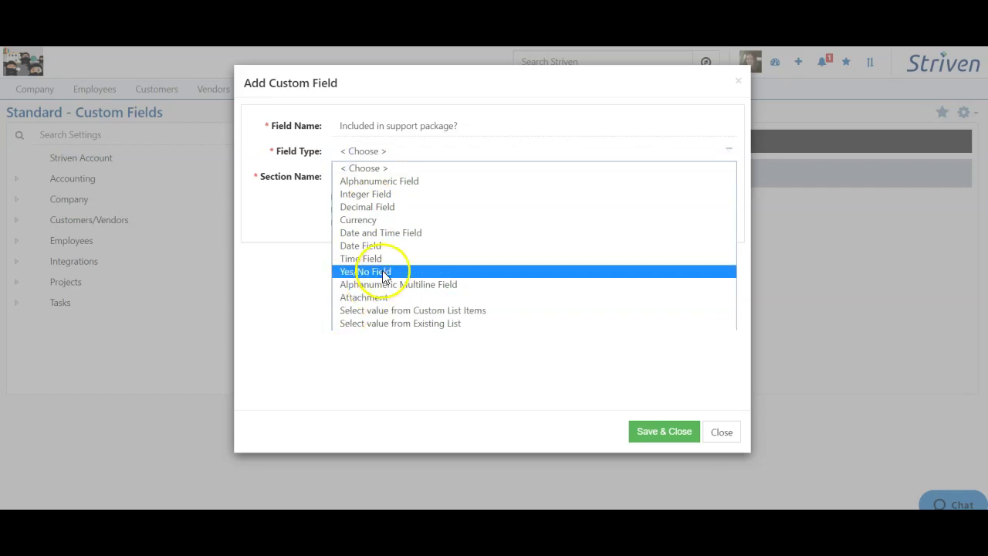
pyautogui.click(382, 271)
pyautogui.click(364, 178)
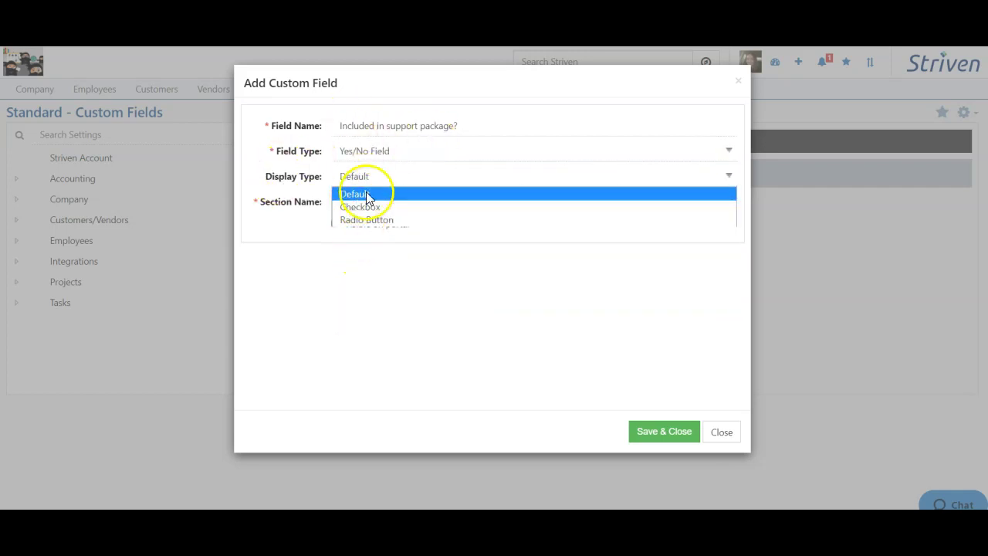
pyautogui.click(268, 193)
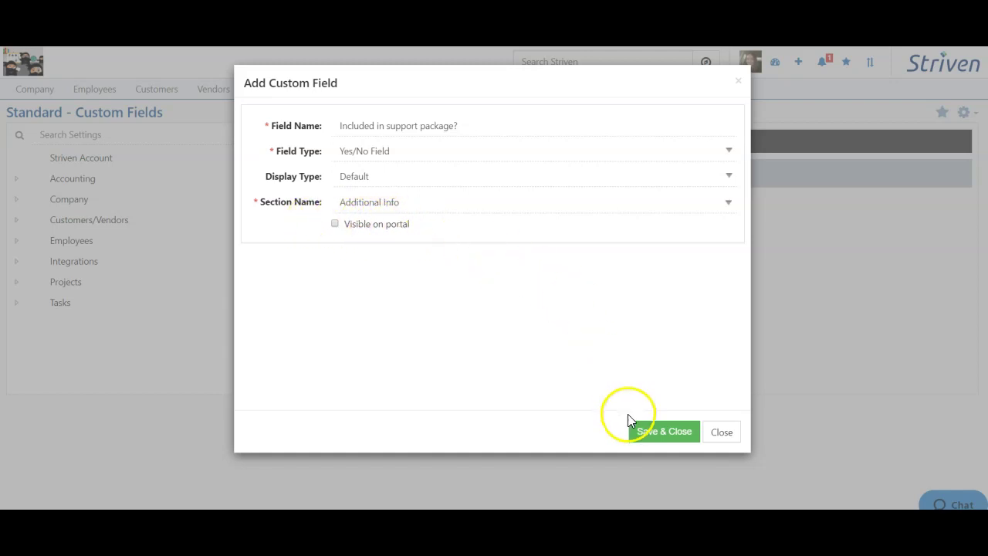
pyautogui.click(663, 437)
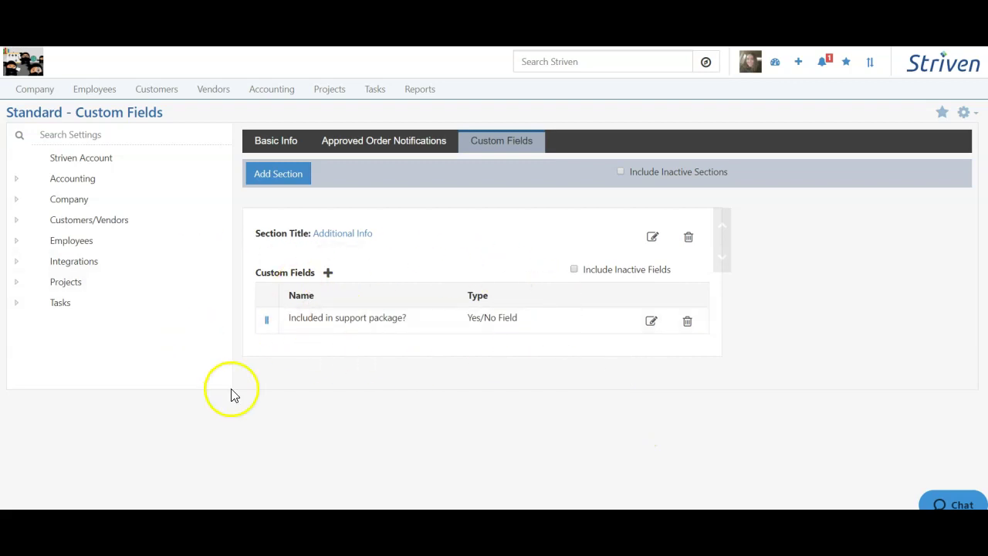
# - Return to the order type's basic info, then save and close it
pyautogui.click(276, 143)
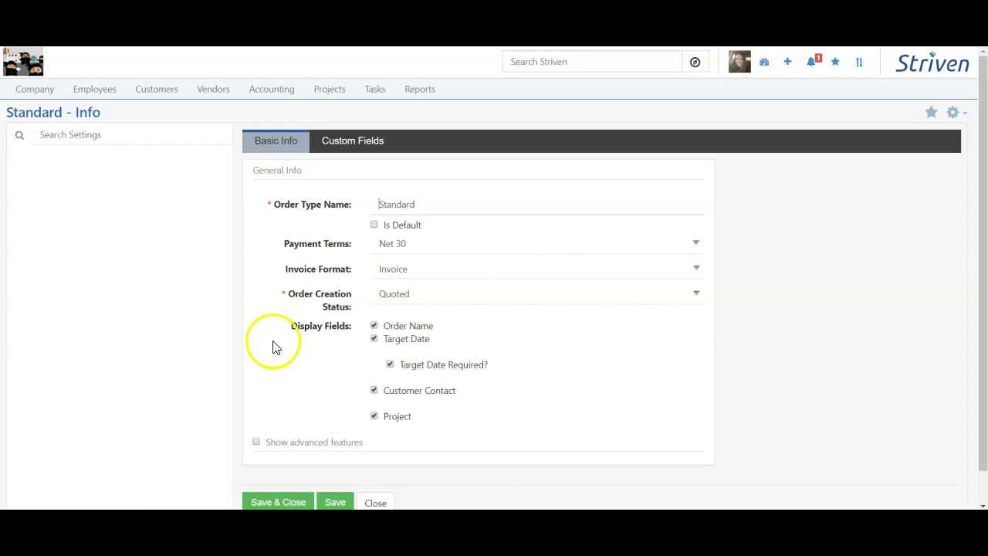
pyautogui.click(278, 464)
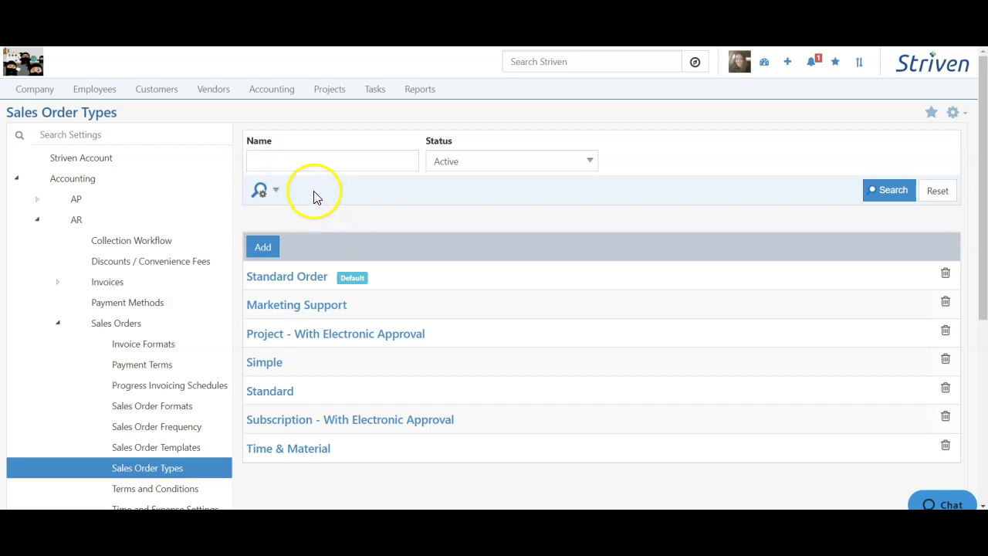
# - Open the customers' sales orders list and start a new sales order
pyautogui.click(161, 92)
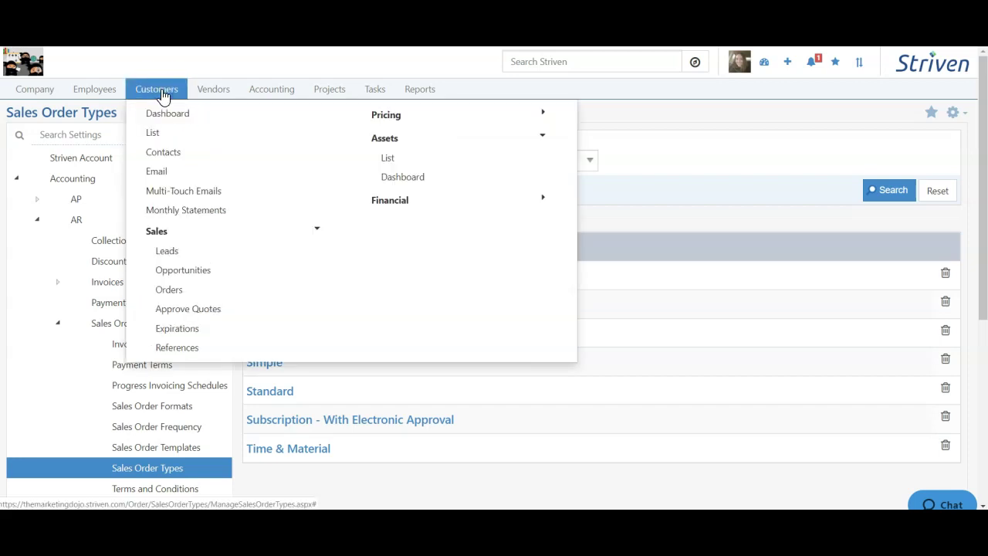
pyautogui.click(169, 288)
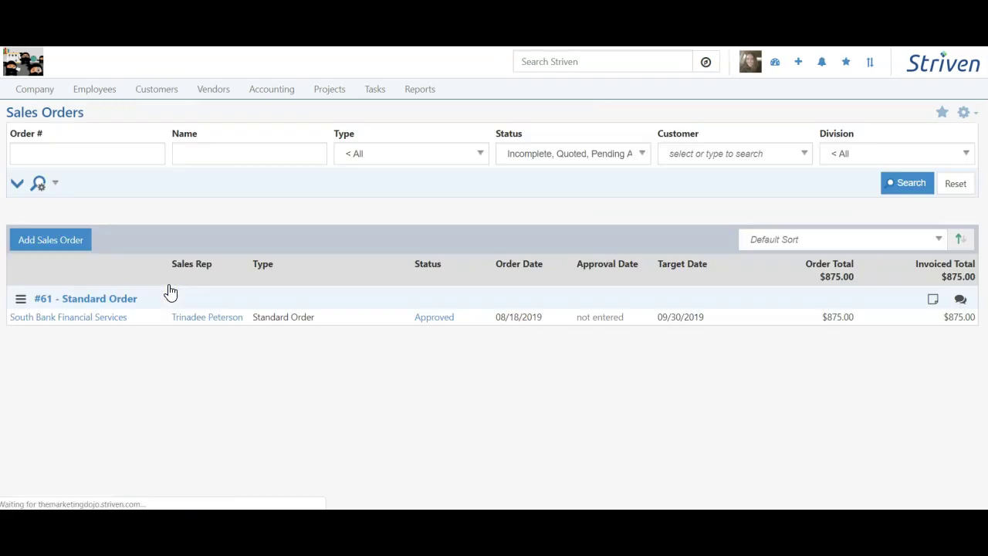
pyautogui.rightClick(48, 245)
pyautogui.click(204, 240)
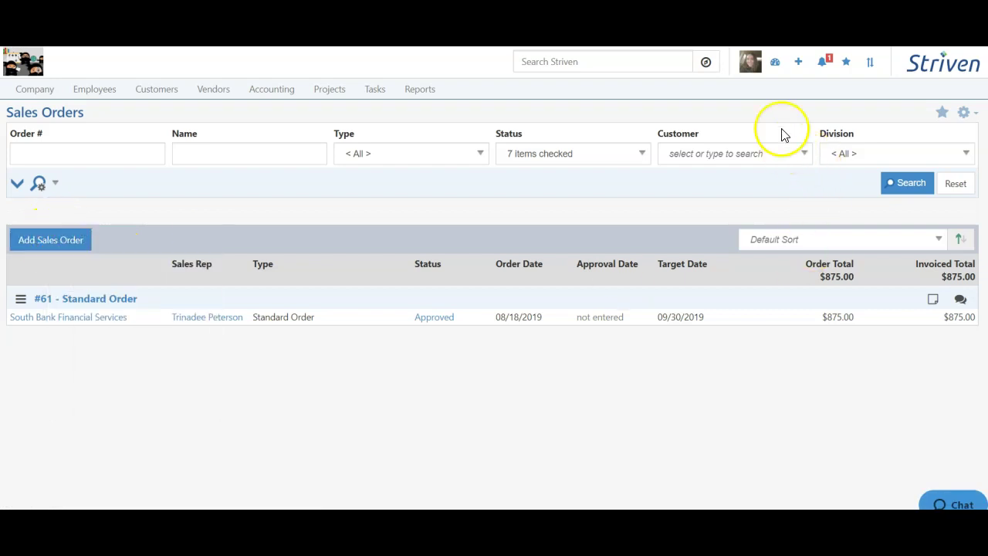
pyautogui.click(800, 68)
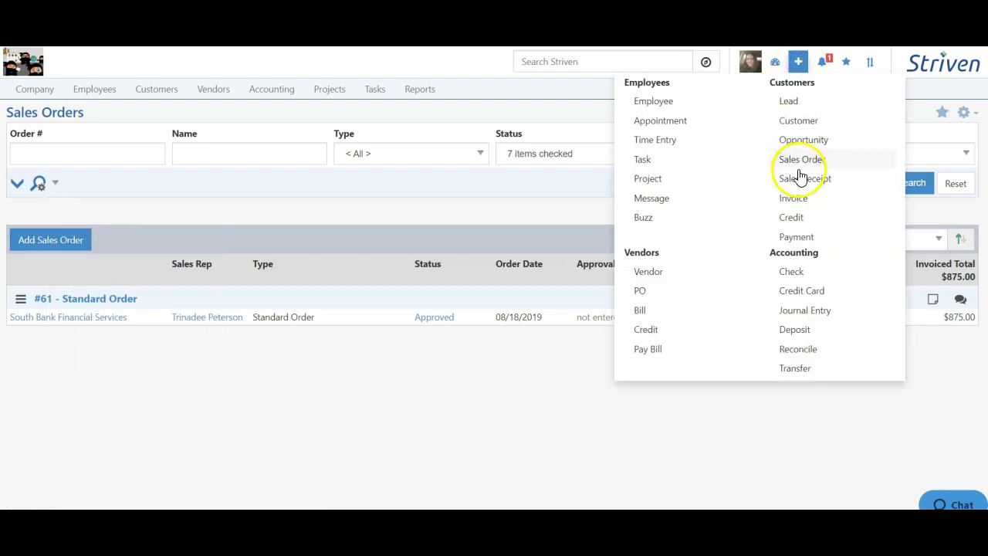
pyautogui.click(825, 159)
# - Set the new sales order's type to Standard and its customer to Betty's Bakery
pyautogui.click(276, 180)
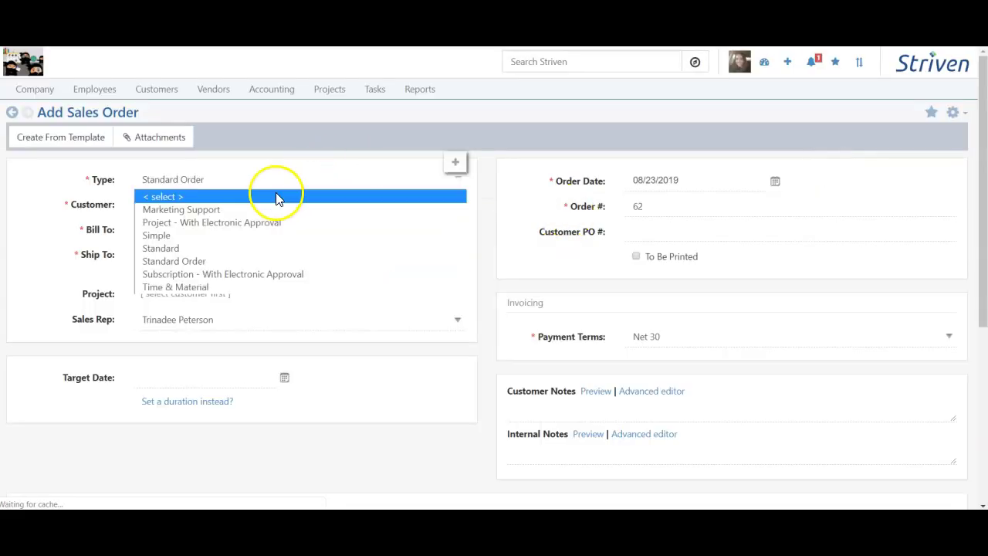
pyautogui.click(159, 249)
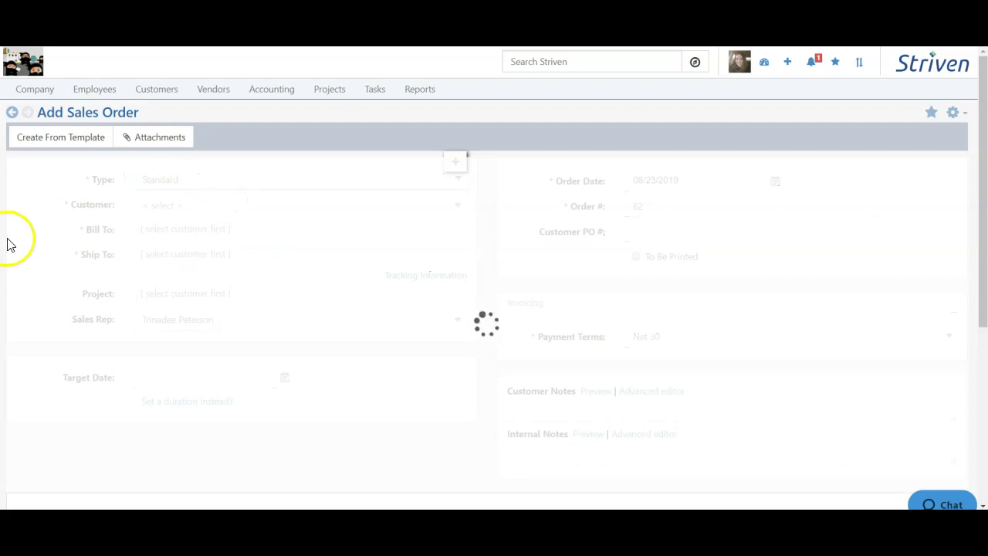
pyautogui.click(167, 204)
pyautogui.click(175, 226)
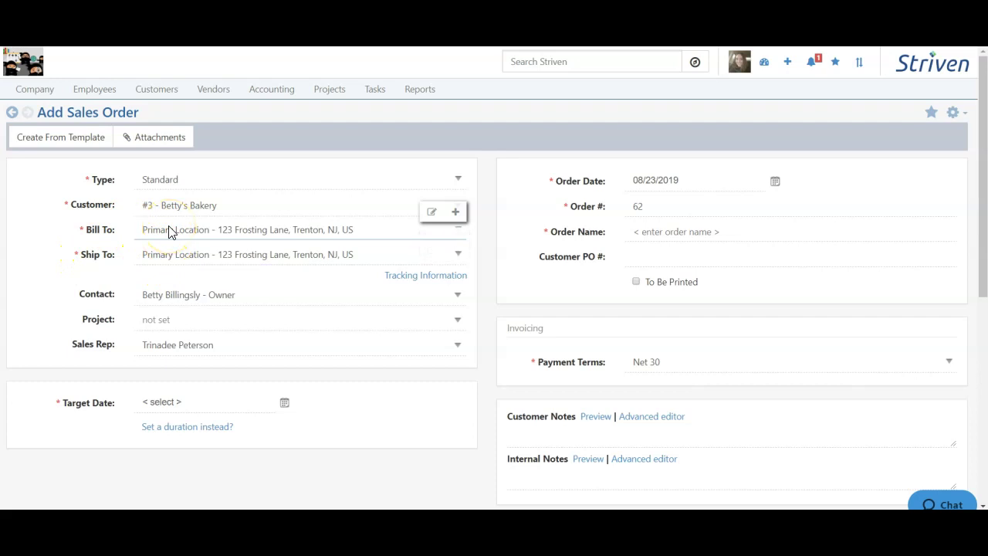
# - Check the available contacts and assign the order to the Betty's Bakery Marketing Campaign project
pyautogui.click(456, 215)
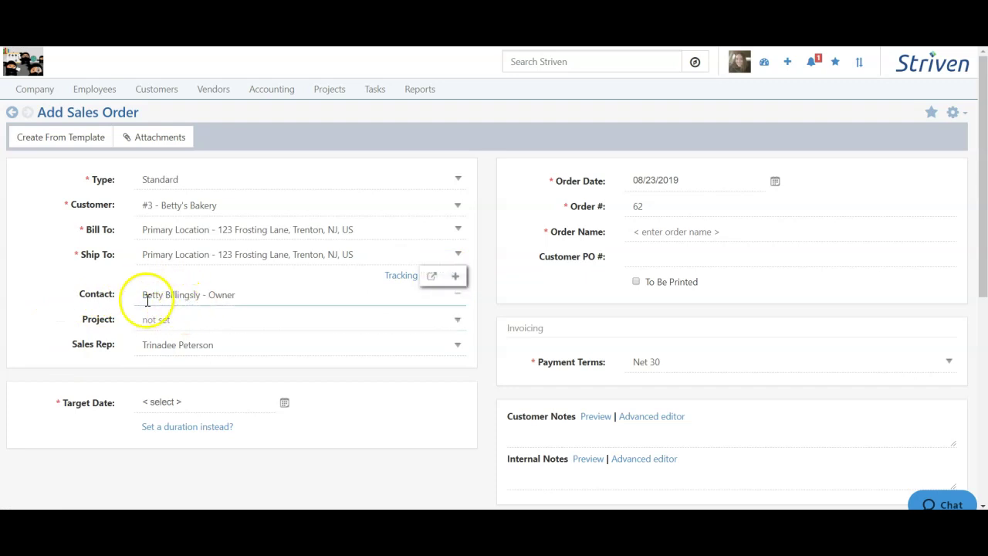
pyautogui.click(283, 293)
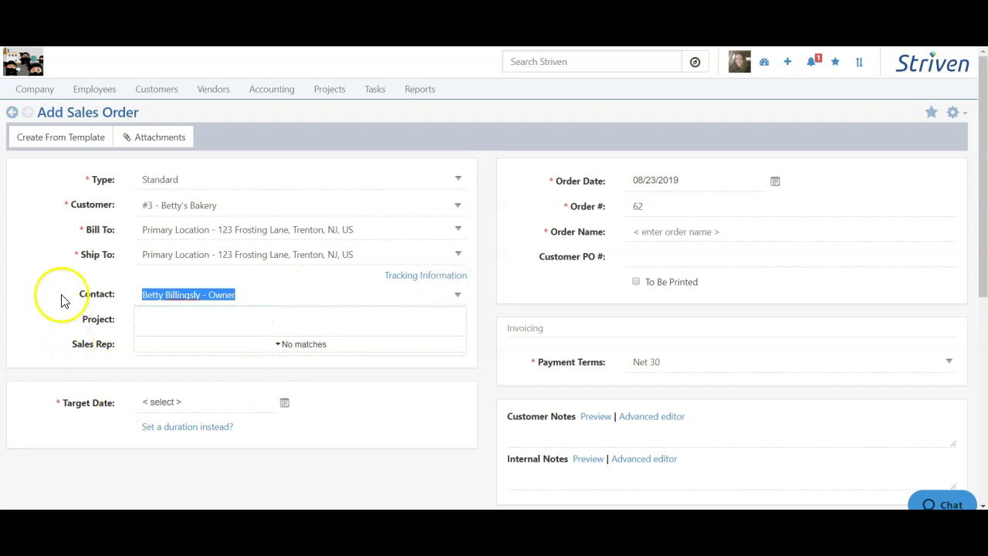
pyautogui.click(124, 331)
pyautogui.click(216, 318)
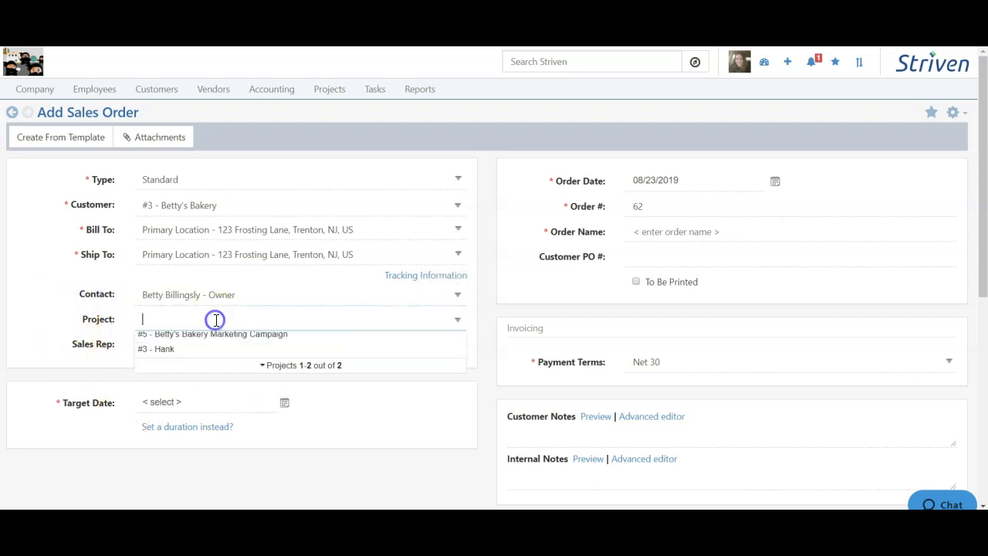
pyautogui.click(209, 342)
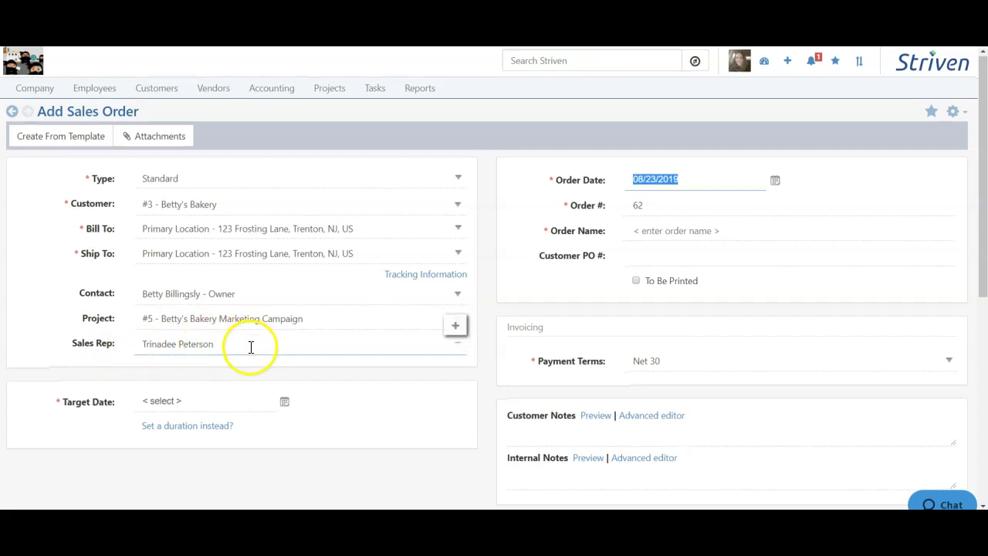
# - Set the order's target date to 10/31/2019
pyautogui.scroll(-2, 154, 317)
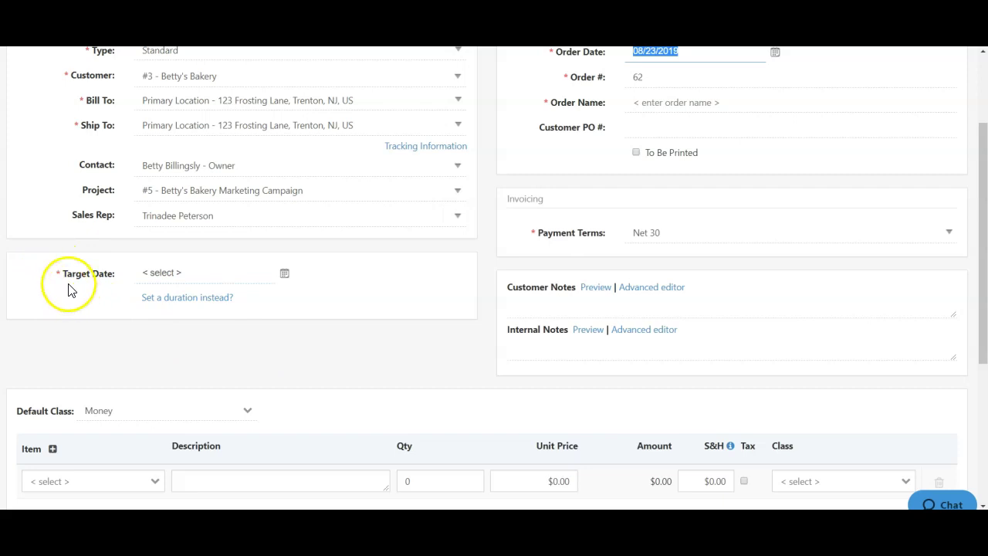
pyautogui.click(284, 274)
pyautogui.click(249, 315)
pyautogui.click(249, 315)
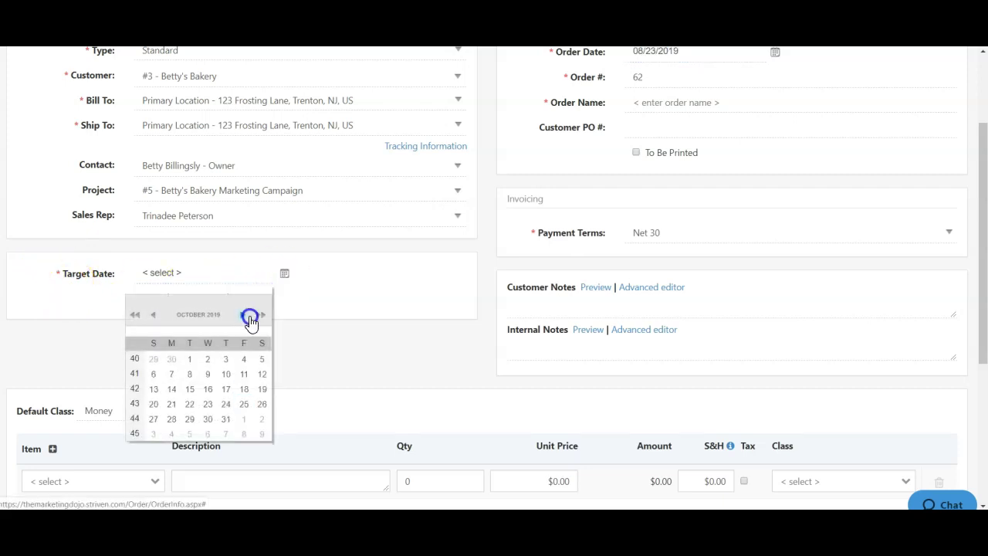
pyautogui.click(230, 422)
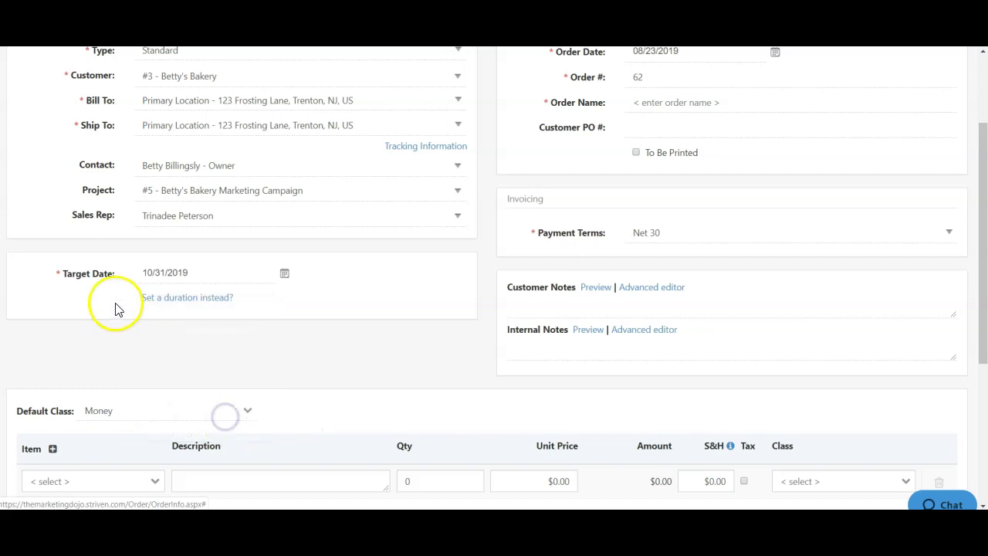
# - Enter "Marketing Labor" as the order name
pyautogui.scroll(2, 80, 312)
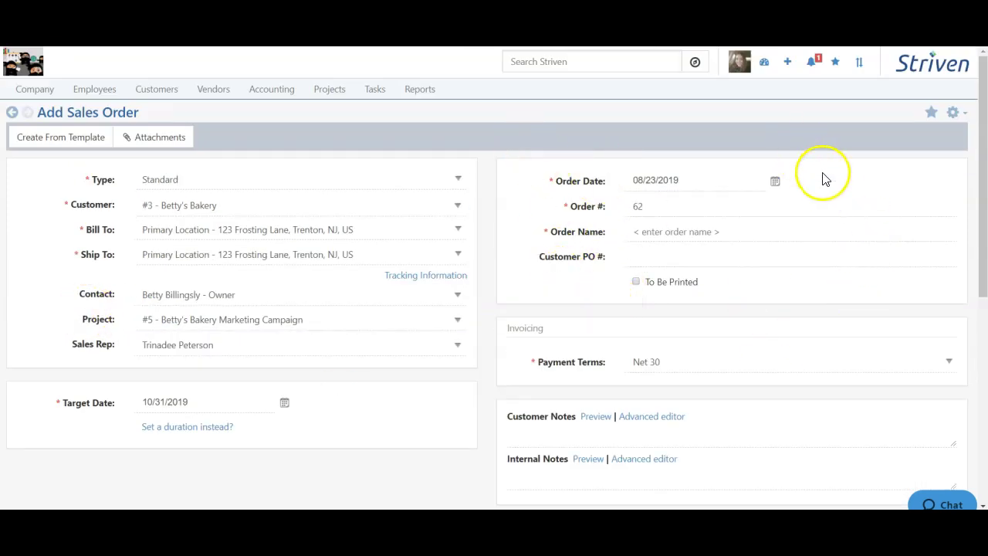
pyautogui.click(673, 231)
pyautogui.write('Marketing Labor')
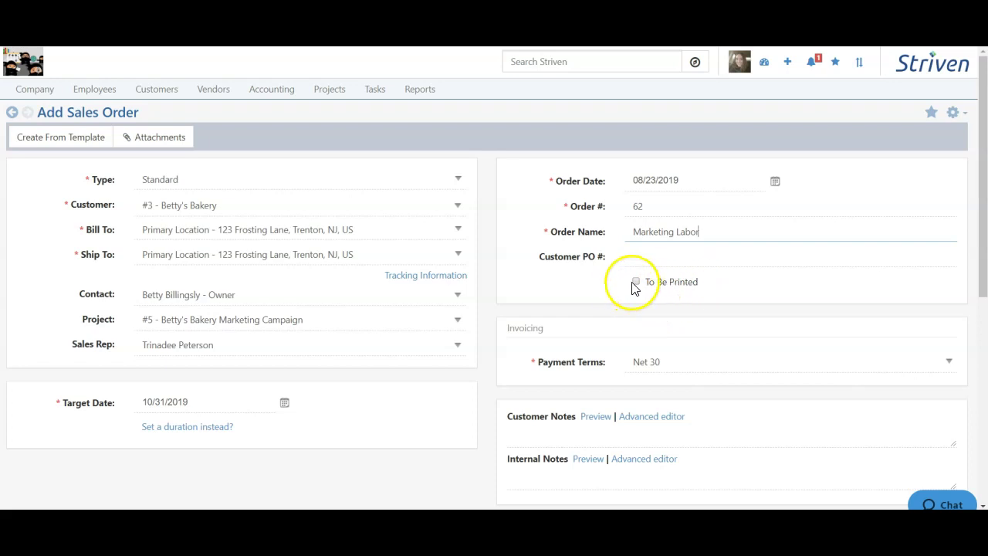
# - Look over the order form, show the advanced editor for the customer notes, and return to the simple editor
pyautogui.scroll(-3, 564, 297)
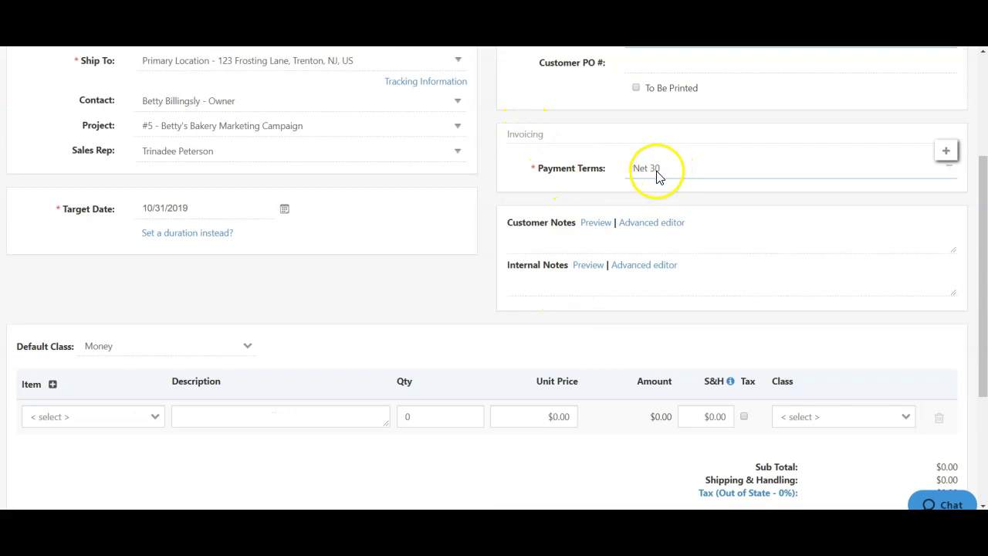
pyautogui.scroll(3, 658, 176)
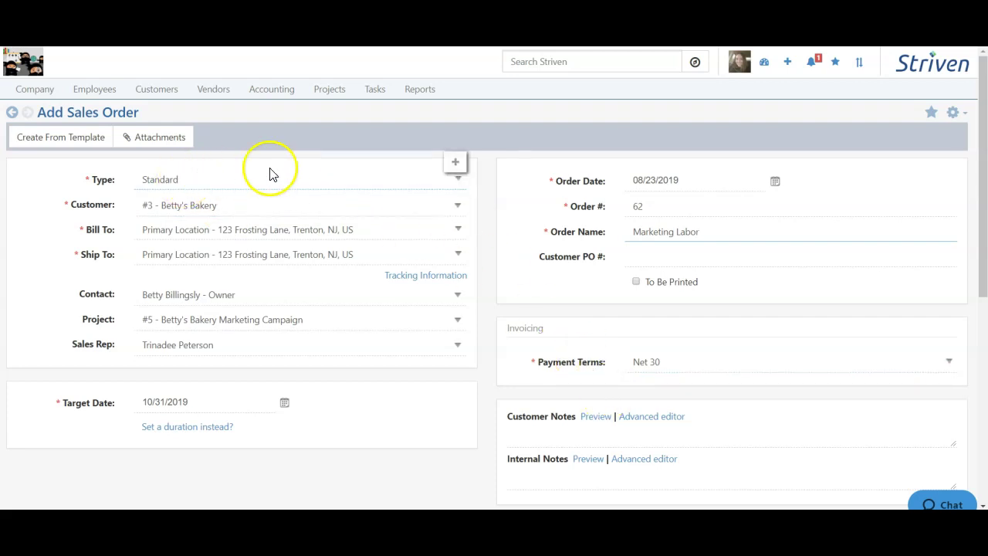
pyautogui.scroll(-3, 386, 232)
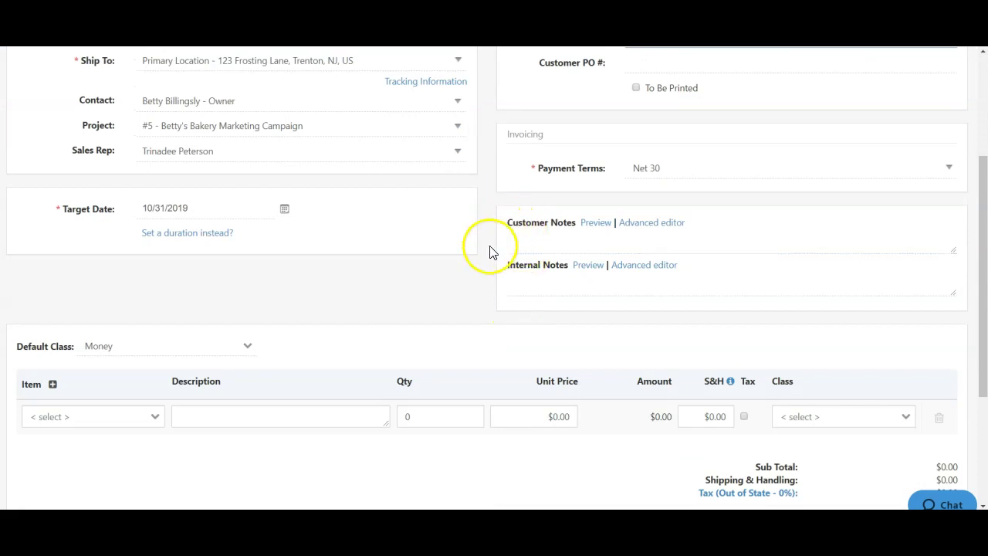
pyautogui.click(649, 224)
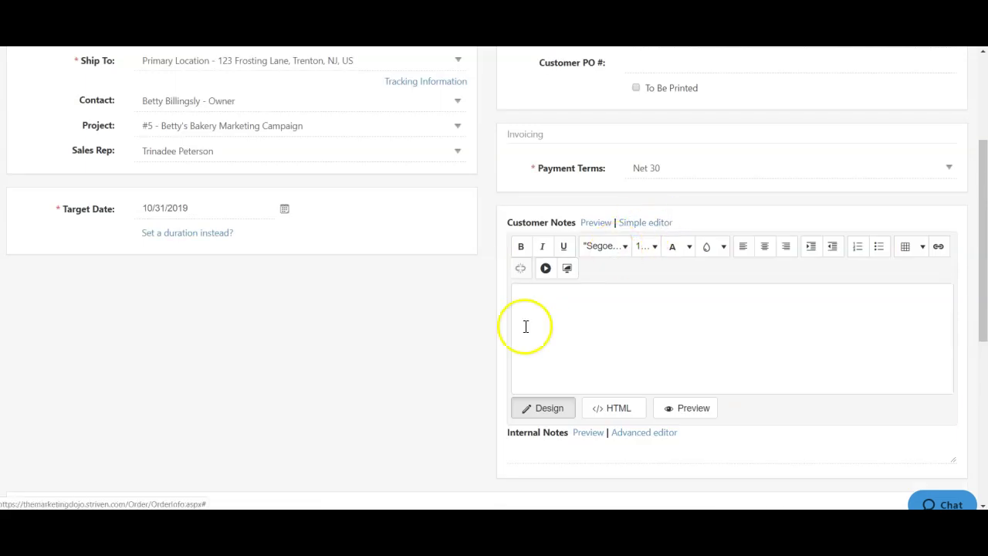
pyautogui.click(661, 225)
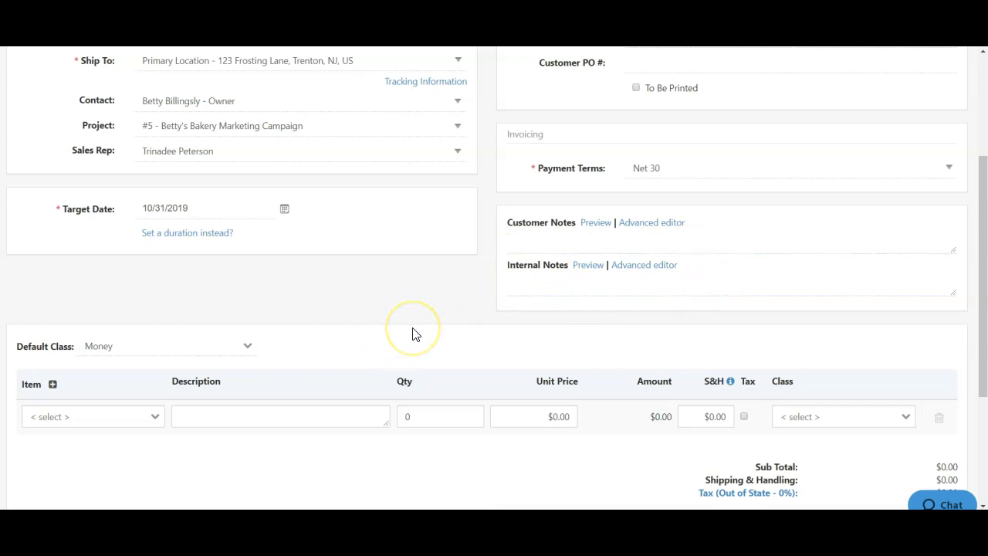
# - Add the Marketing Plan labor item as an order line with a unit price of $500.00
pyautogui.scroll(3, 510, 320)
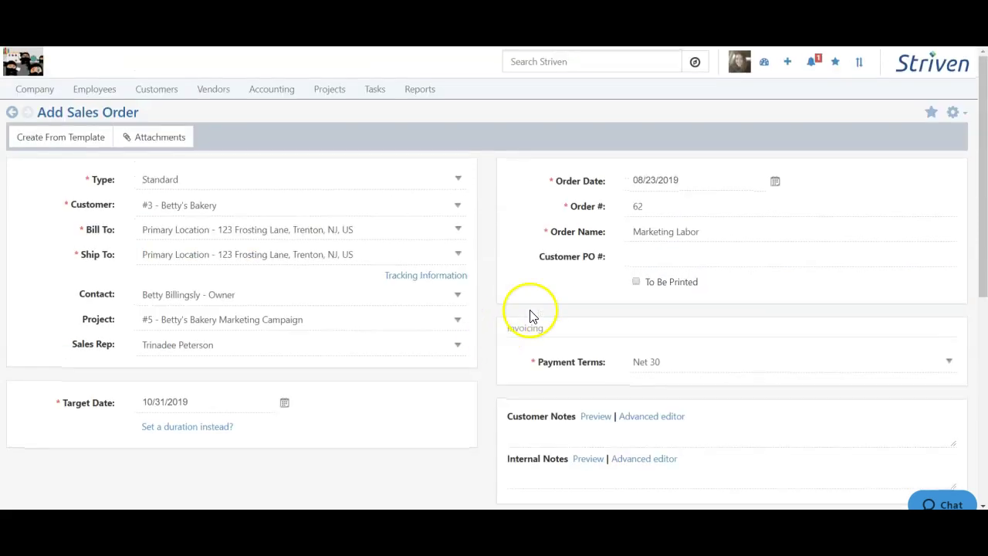
pyautogui.scroll(-5, 549, 303)
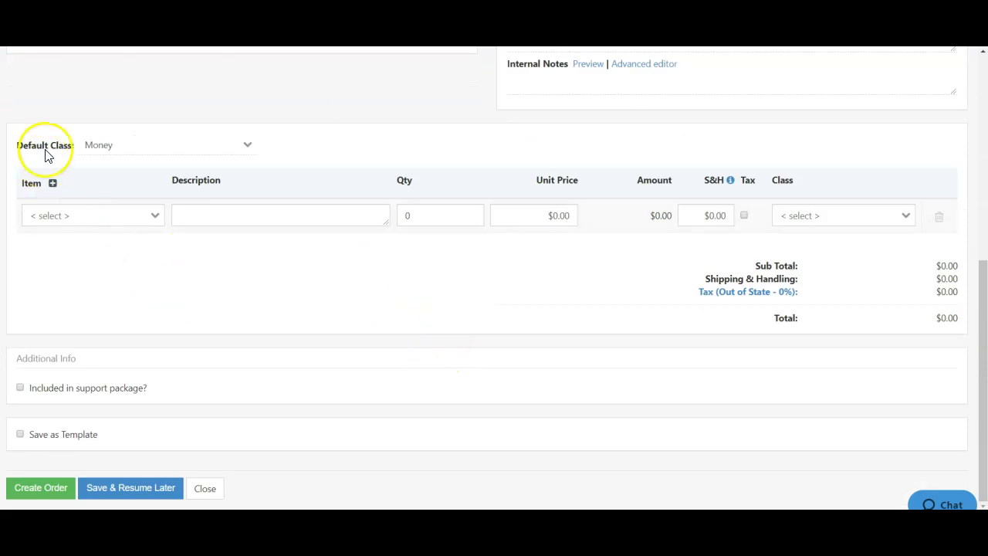
pyautogui.click(54, 216)
pyautogui.click(37, 241)
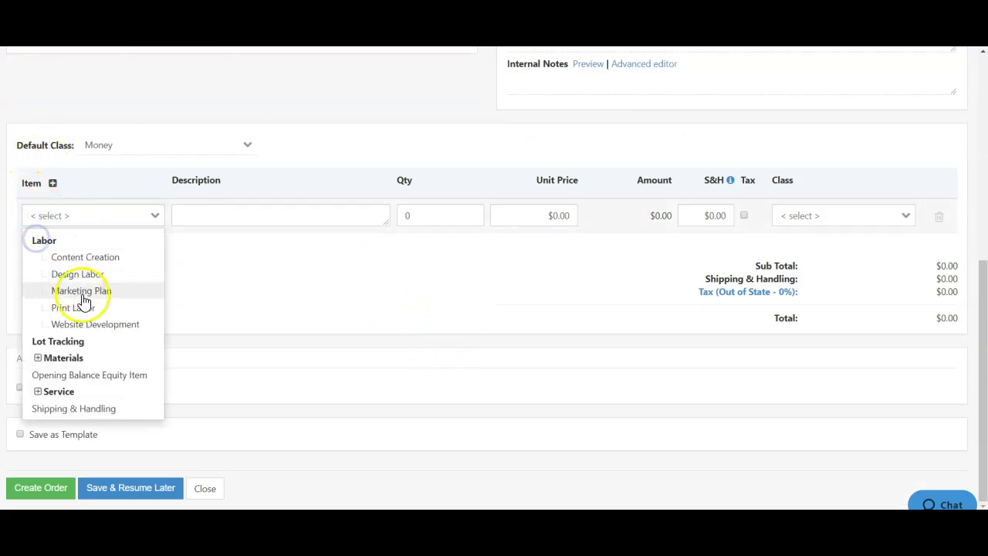
pyautogui.click(94, 288)
pyautogui.click(193, 214)
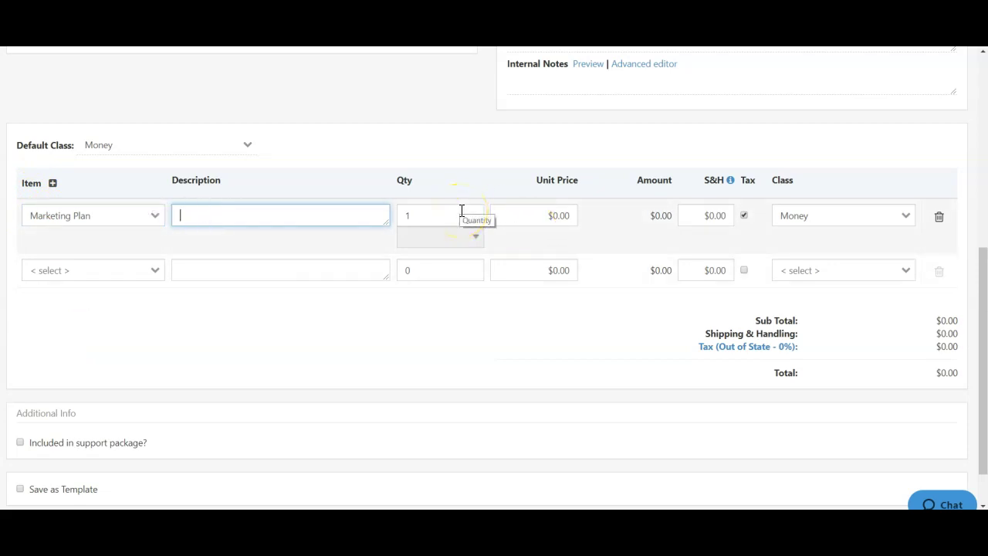
pyautogui.click(515, 213)
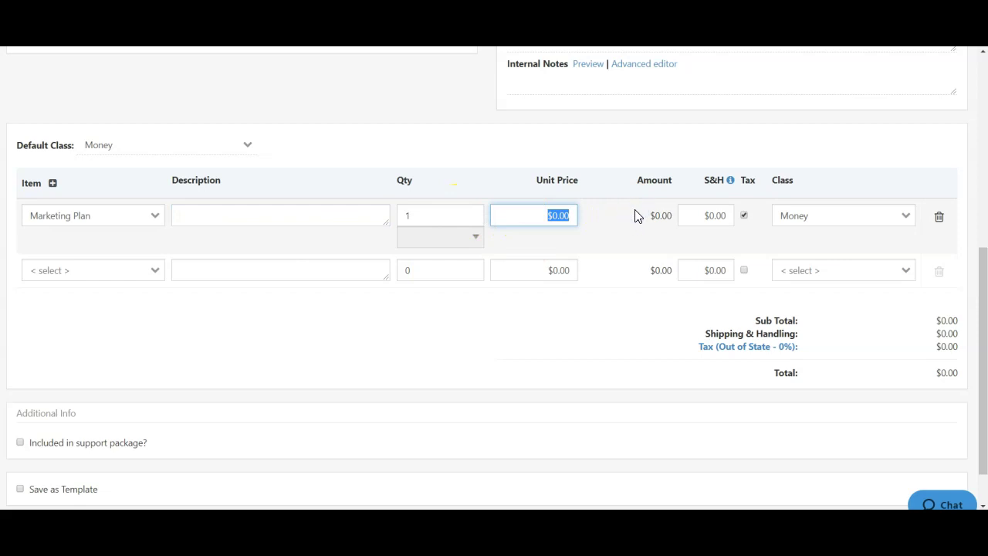
pyautogui.click(703, 157)
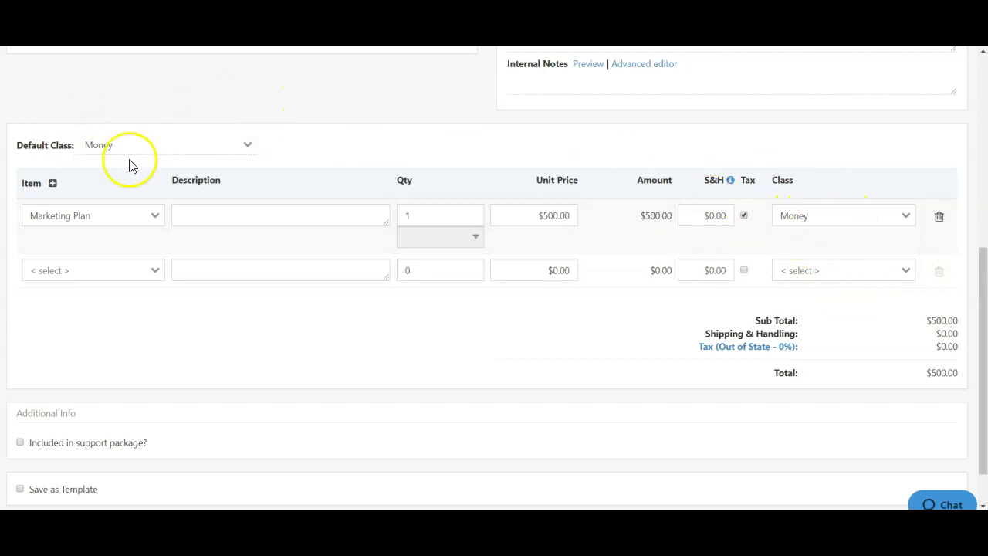
# - Mark the order as included in the support package, review its details, and create the order
pyautogui.scroll(-1, 383, 355)
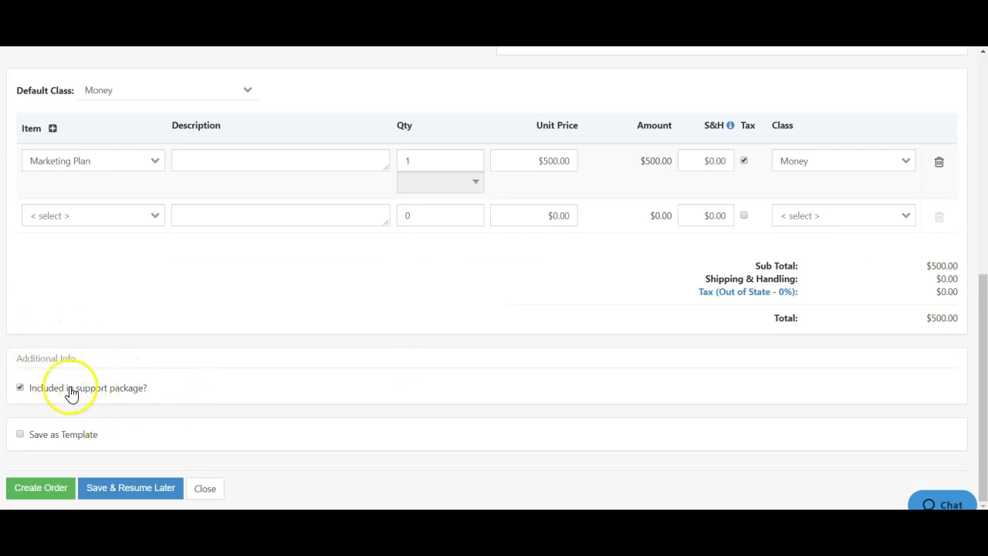
pyautogui.scroll(7, 55, 383)
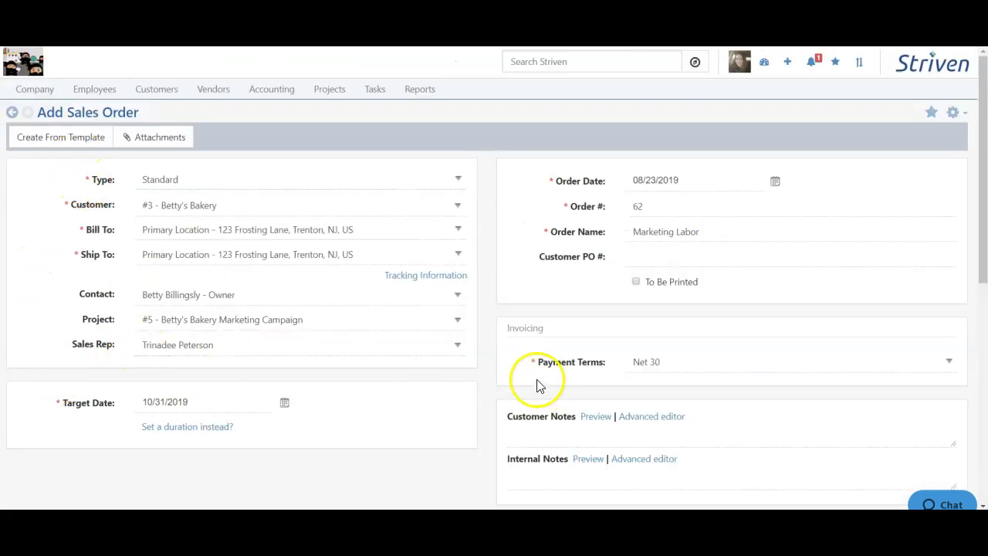
pyautogui.scroll(-7, 456, 404)
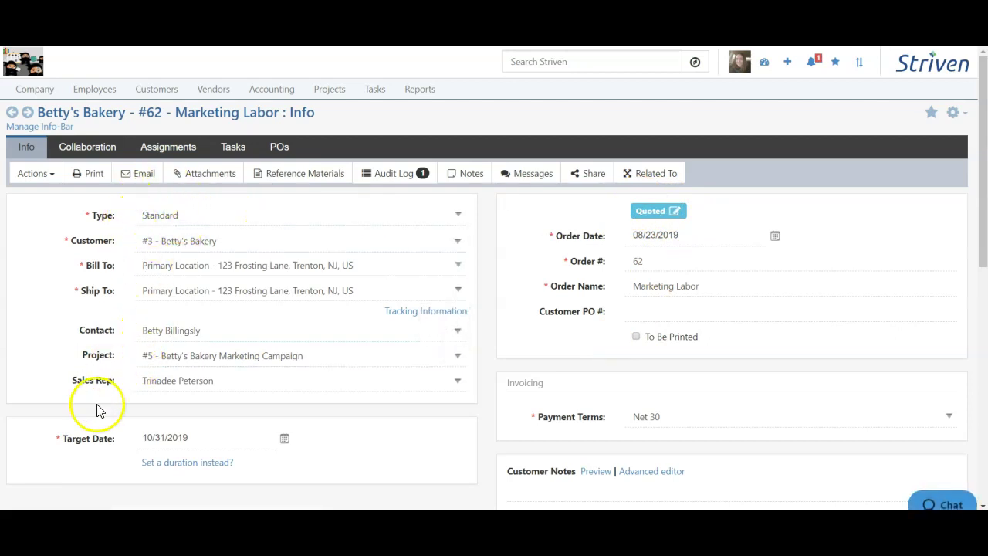
# - Review the created order's info page and open its collaboration hub
pyautogui.scroll(-10, 98, 408)
pyautogui.scroll(15, 95, 409)
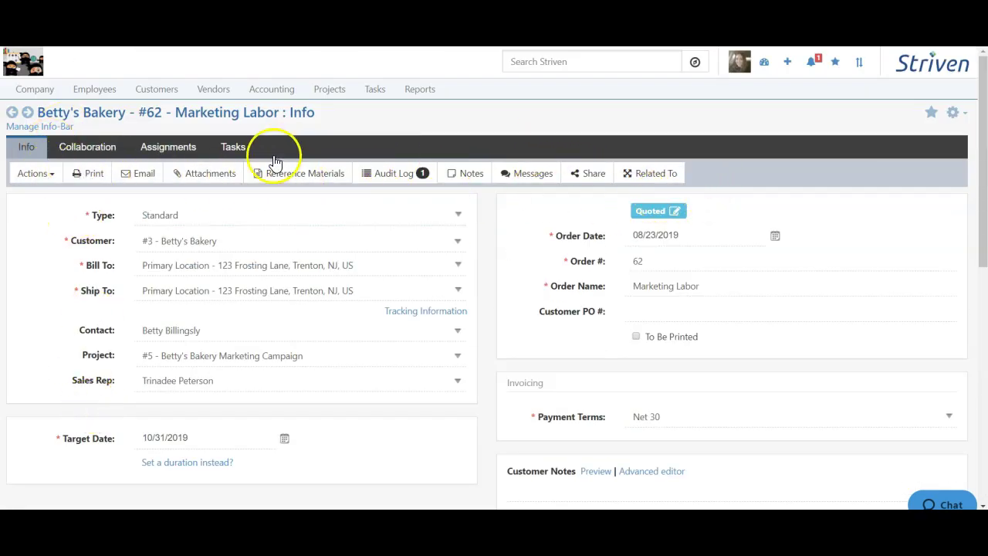
pyautogui.click(63, 147)
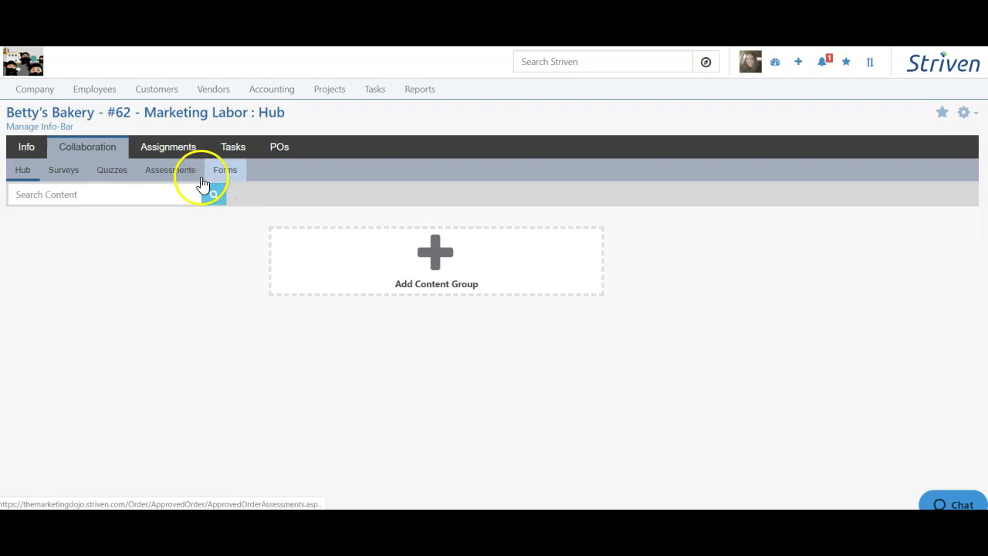
# - Add a Sales Rep assignment to the order for the chosen employee, marked primary and visible on the portal, and save it to add another
pyautogui.click(153, 147)
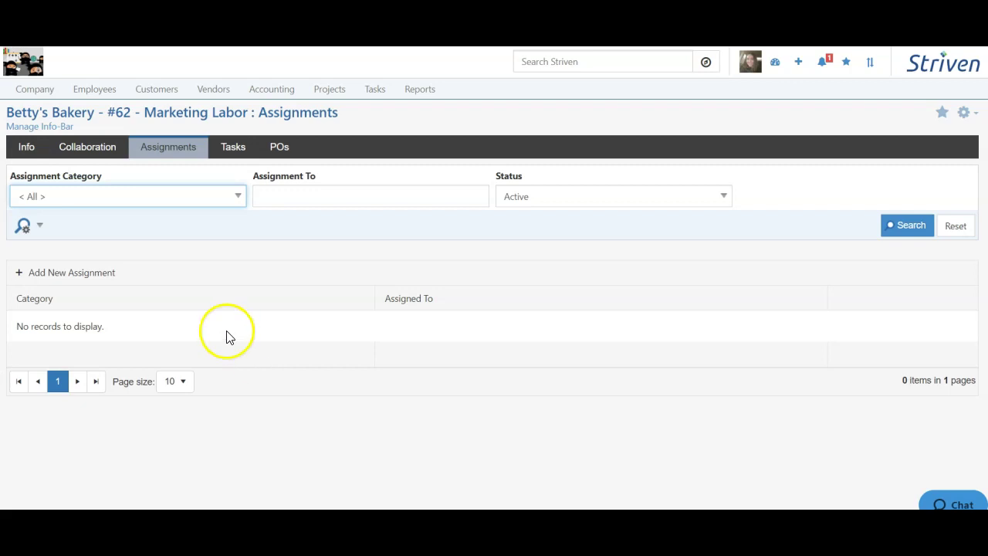
pyautogui.click(91, 272)
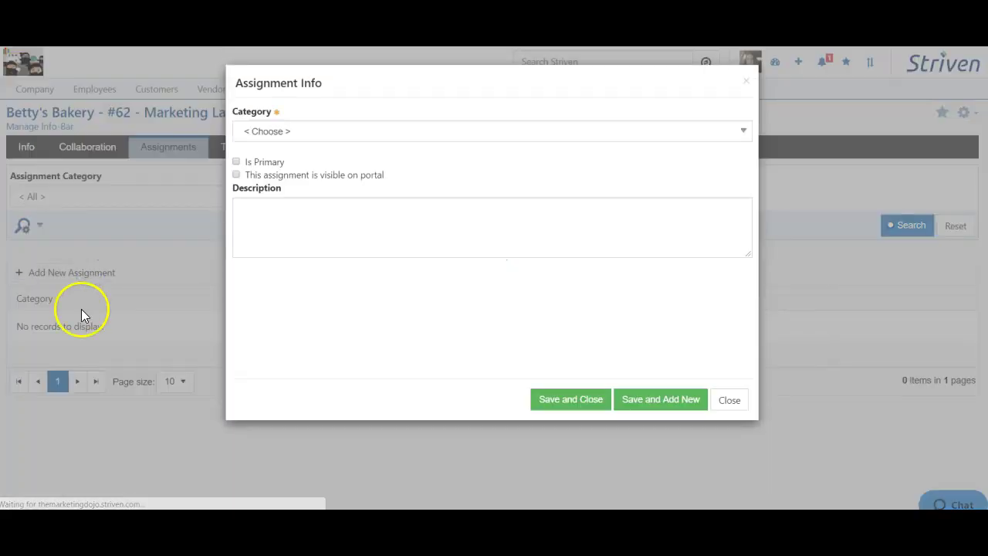
pyautogui.click(376, 128)
pyautogui.click(323, 257)
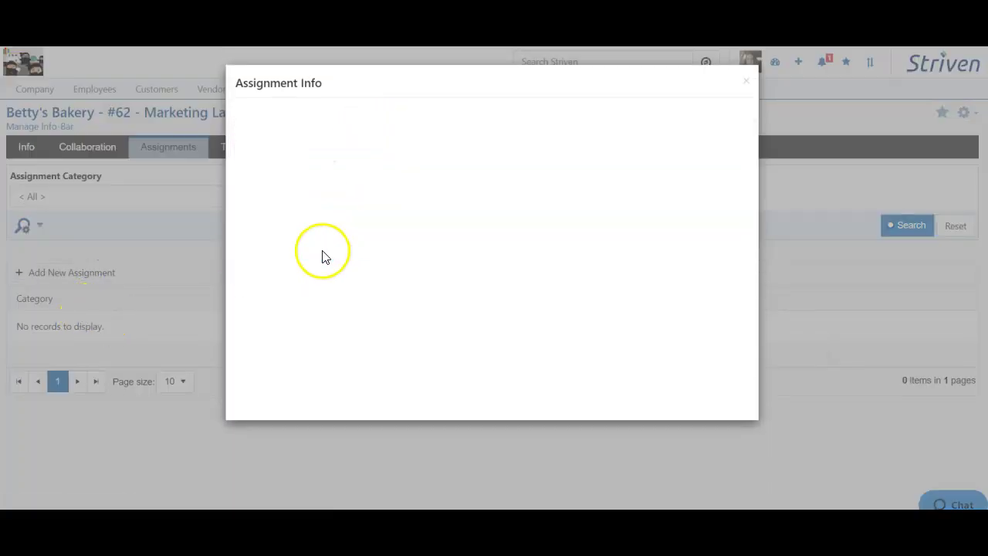
pyautogui.click(281, 173)
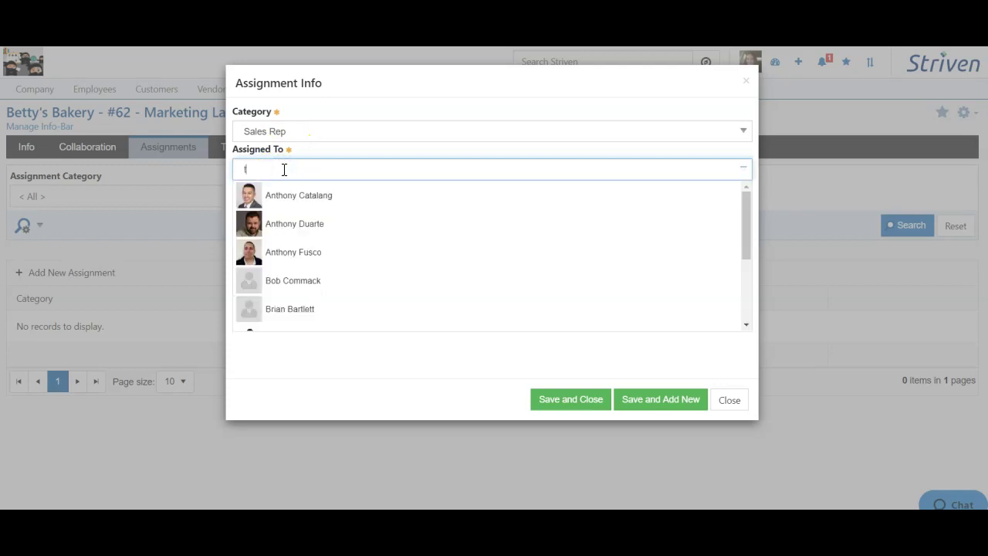
pyautogui.write('trinad')
pyautogui.click(278, 237)
pyautogui.click(269, 203)
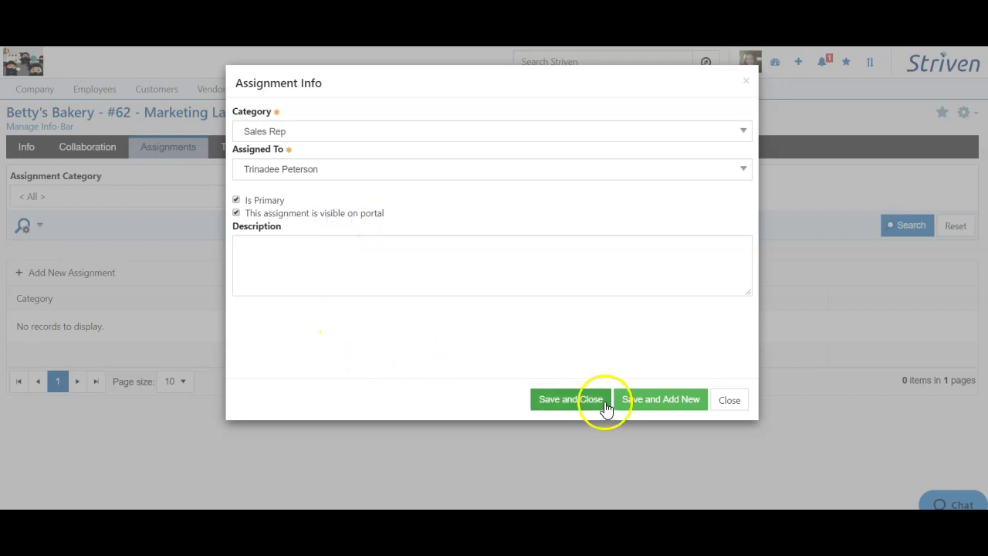
pyautogui.click(565, 409)
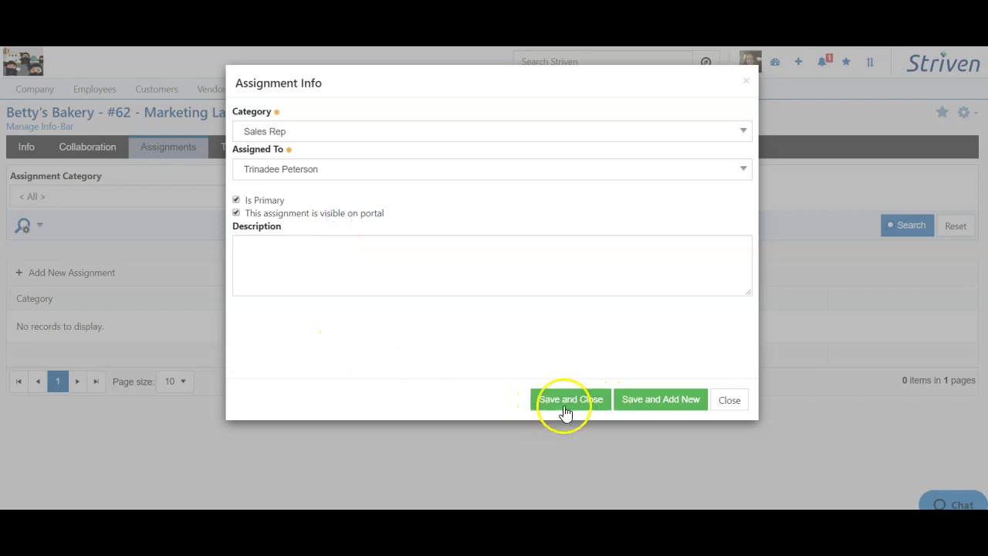
pyautogui.click(662, 401)
# - Add a Collections Rep assignment for the chosen employee, make it visible on the portal, and save it
pyautogui.click(290, 129)
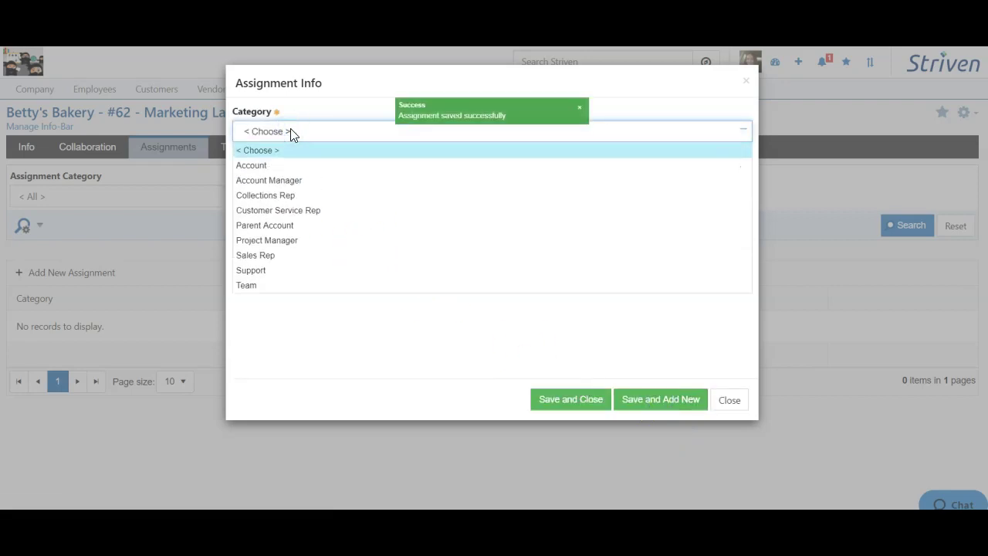
pyautogui.click(294, 197)
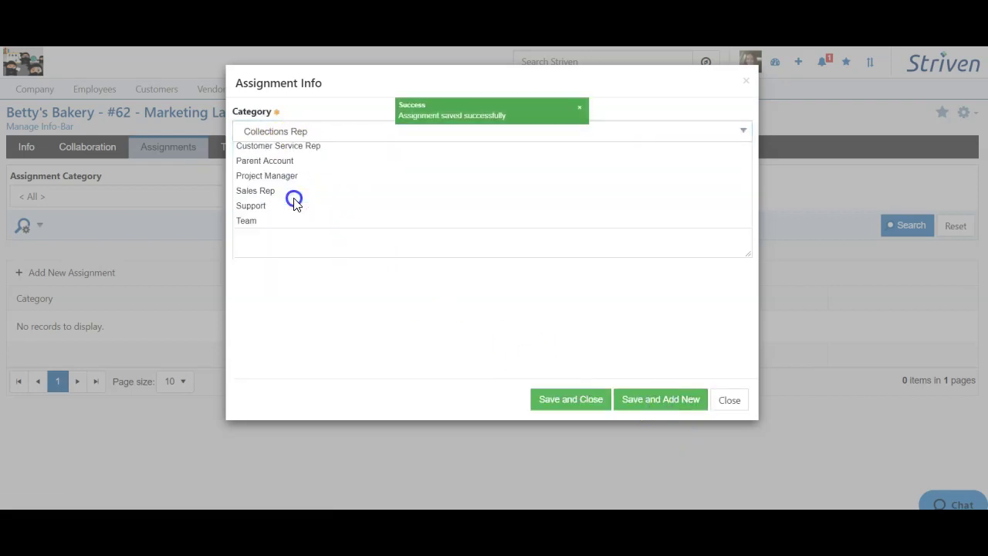
pyautogui.click(290, 170)
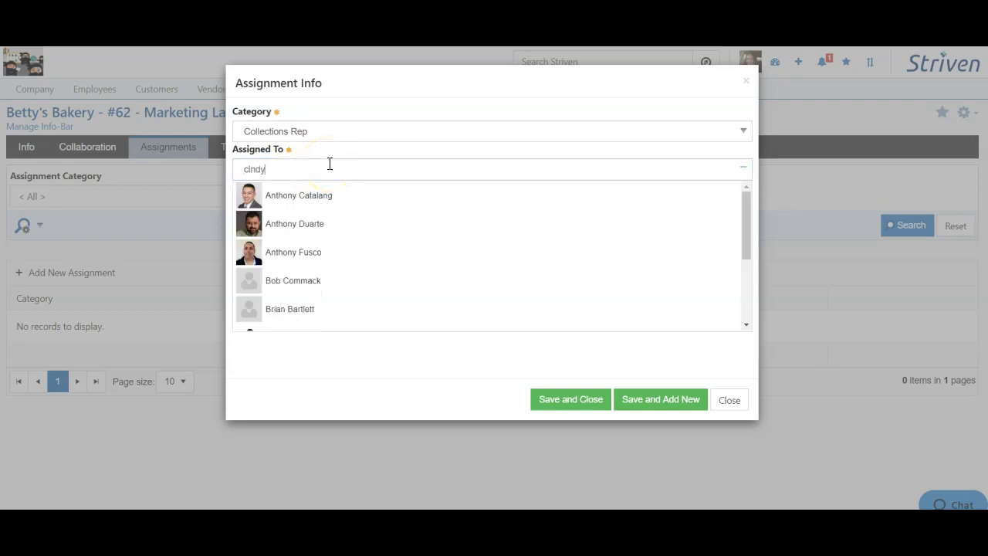
pyautogui.click(304, 199)
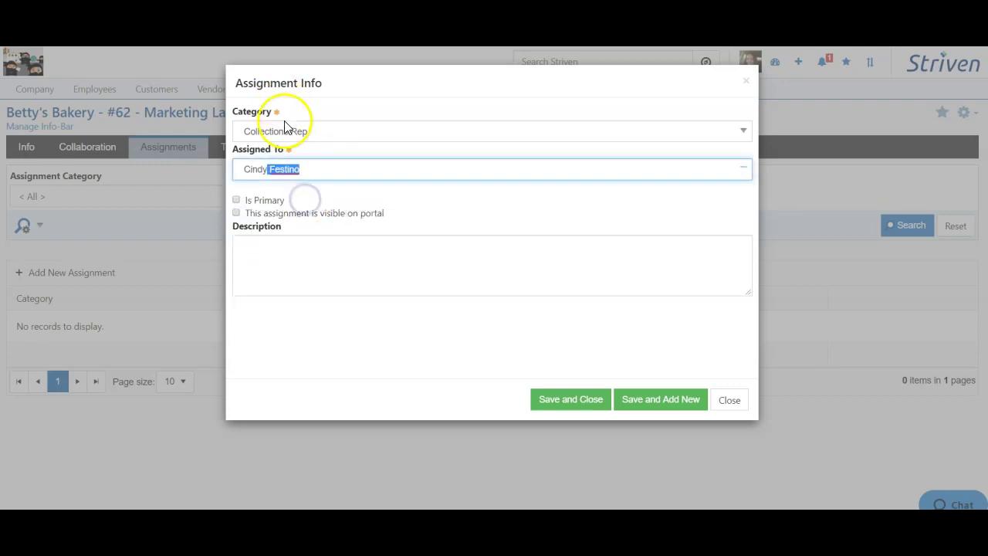
pyautogui.click(289, 219)
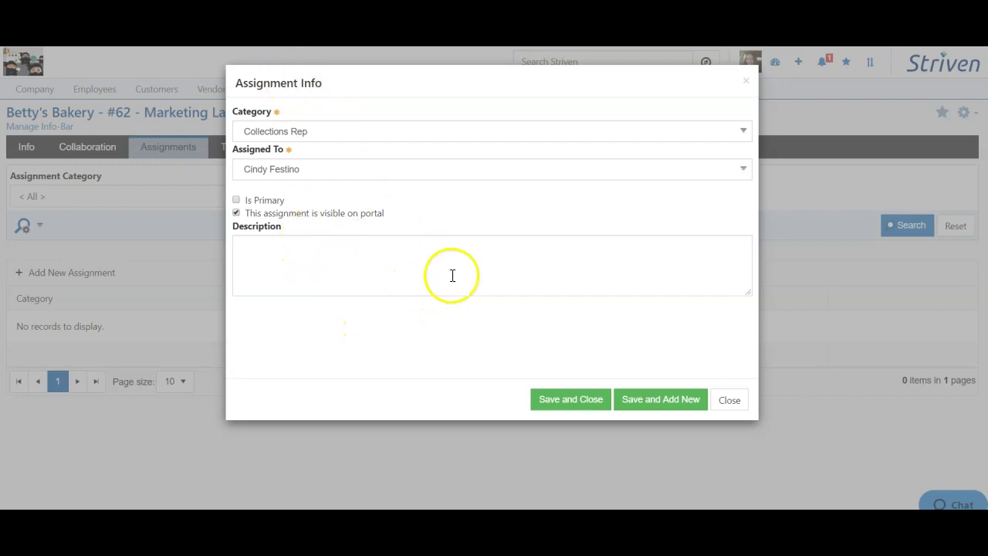
pyautogui.rightClick(560, 403)
pyautogui.click(542, 406)
pyautogui.click(543, 401)
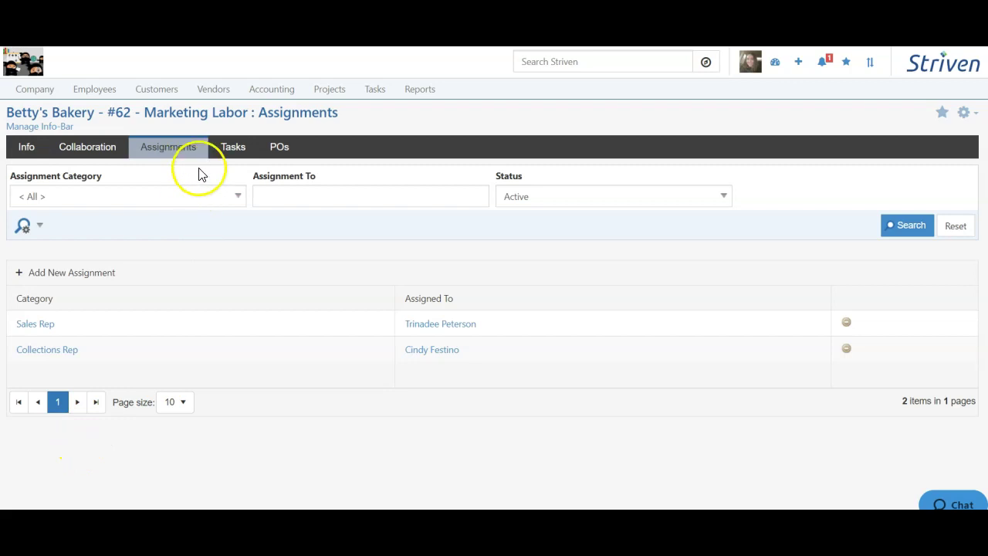
# - Create a To Do task titled "Go over scope with customer" for the order and look over its details
pyautogui.click(230, 158)
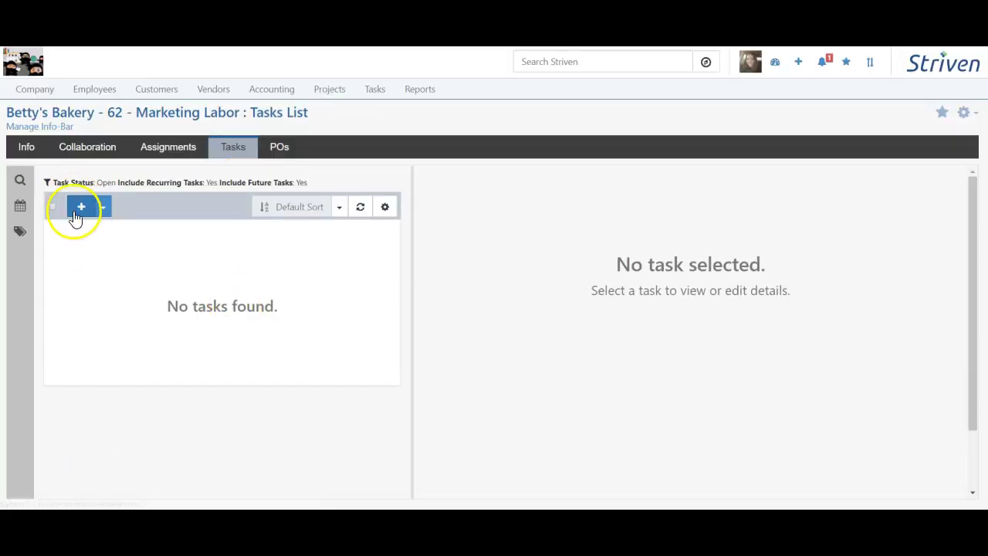
pyautogui.click(81, 207)
pyautogui.click(111, 255)
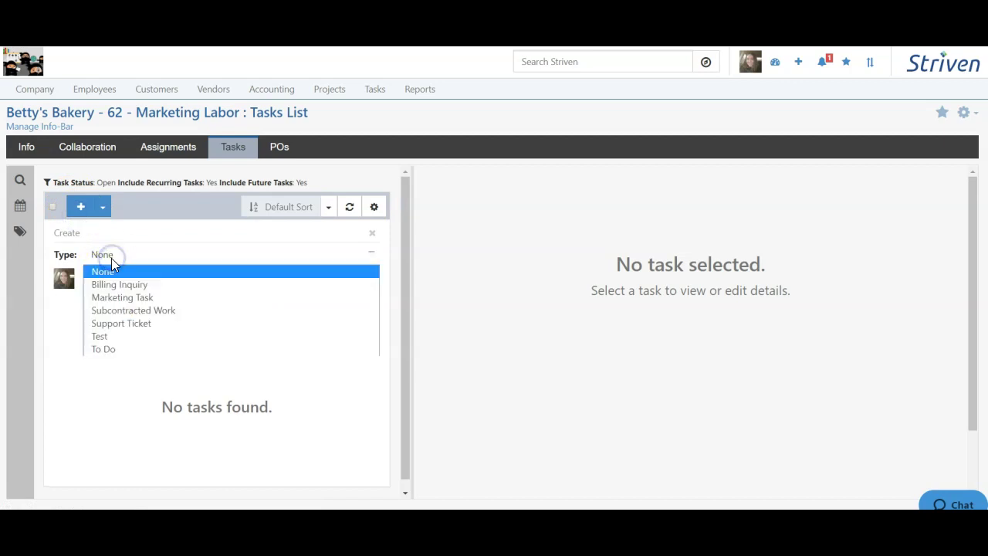
pyautogui.click(108, 350)
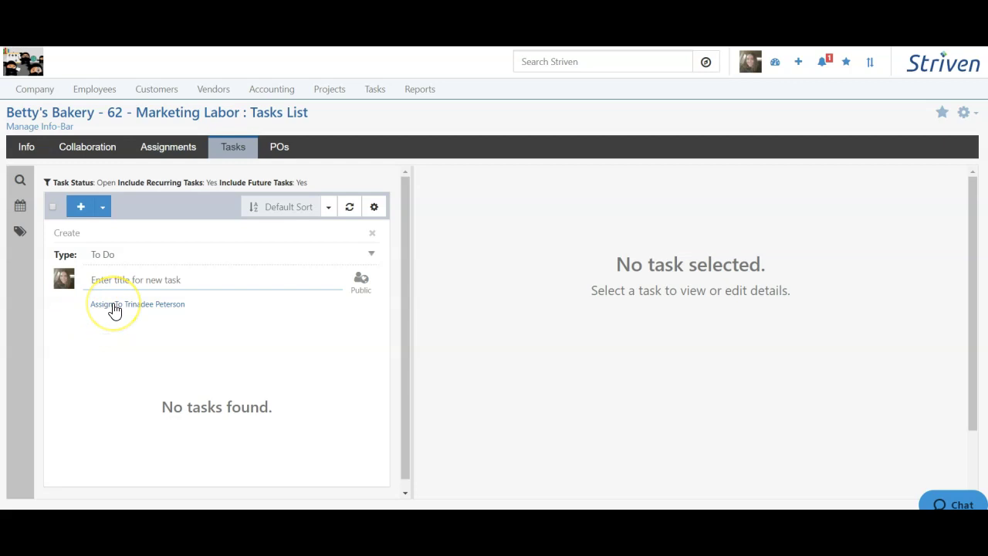
pyautogui.write('Go over scope with customer')
pyautogui.press('Return')
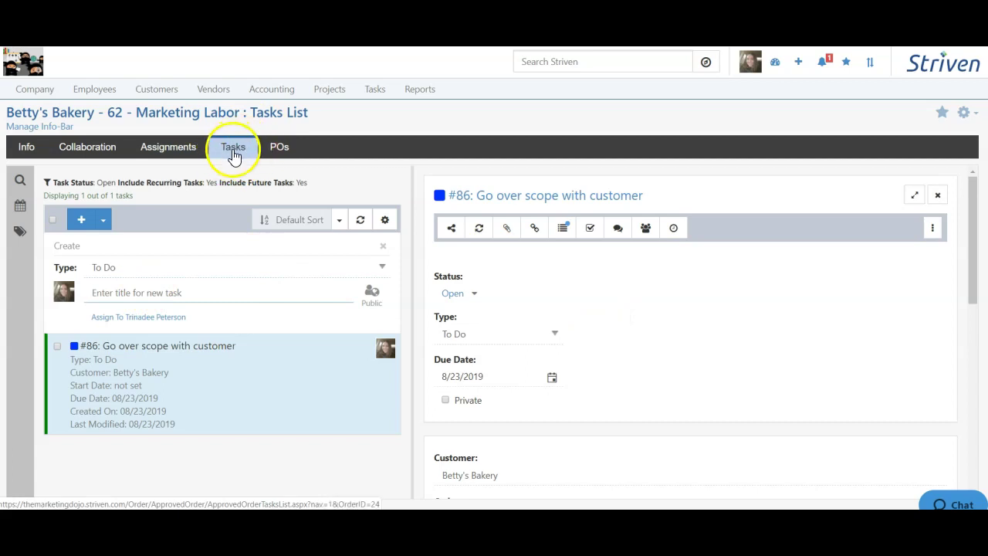
pyautogui.scroll(-3, 653, 301)
pyautogui.scroll(-1, 650, 286)
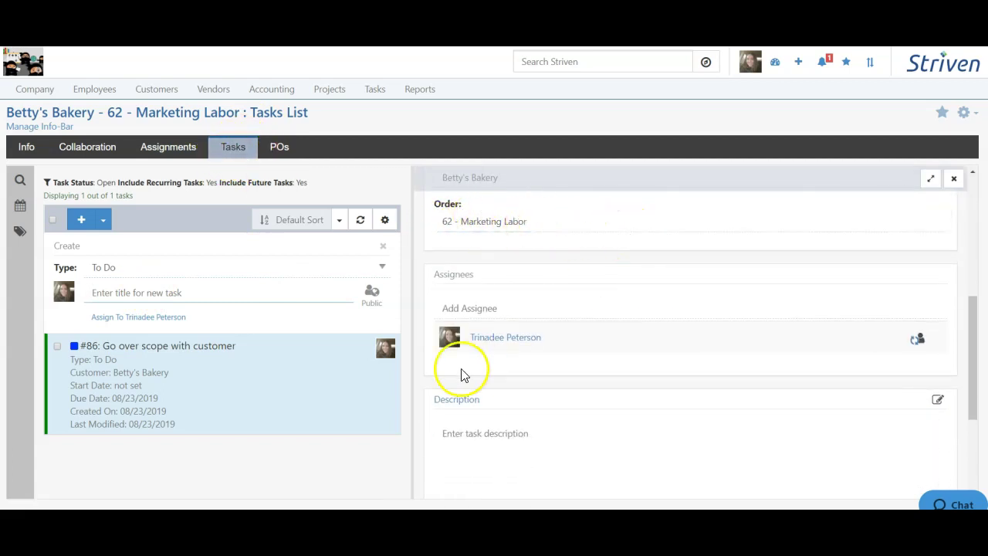
pyautogui.scroll(4, 468, 355)
# - Create a Standard PO from the order for vendor customervendor and sons, choosing the vendor contact and keeping the Marketing Plan line
pyautogui.click(280, 146)
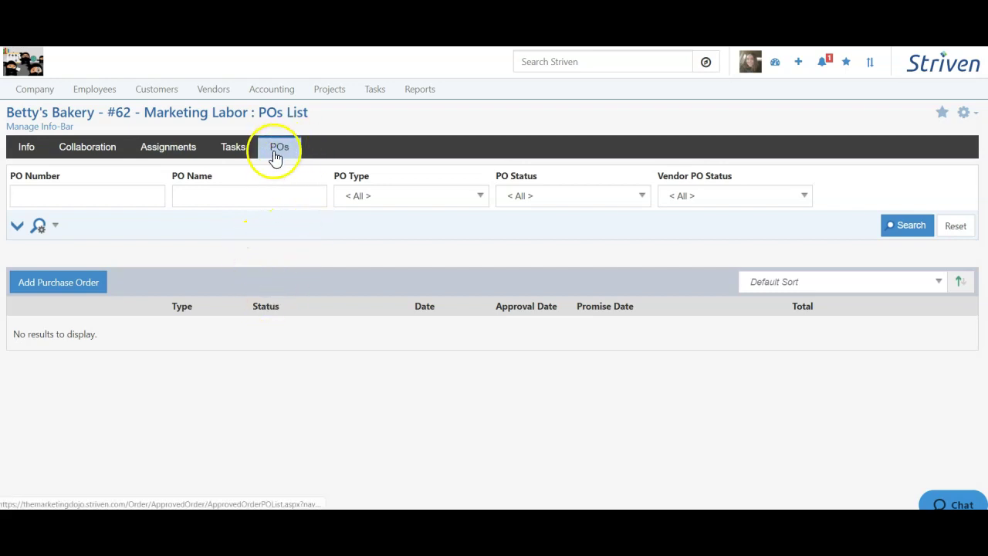
pyautogui.click(62, 292)
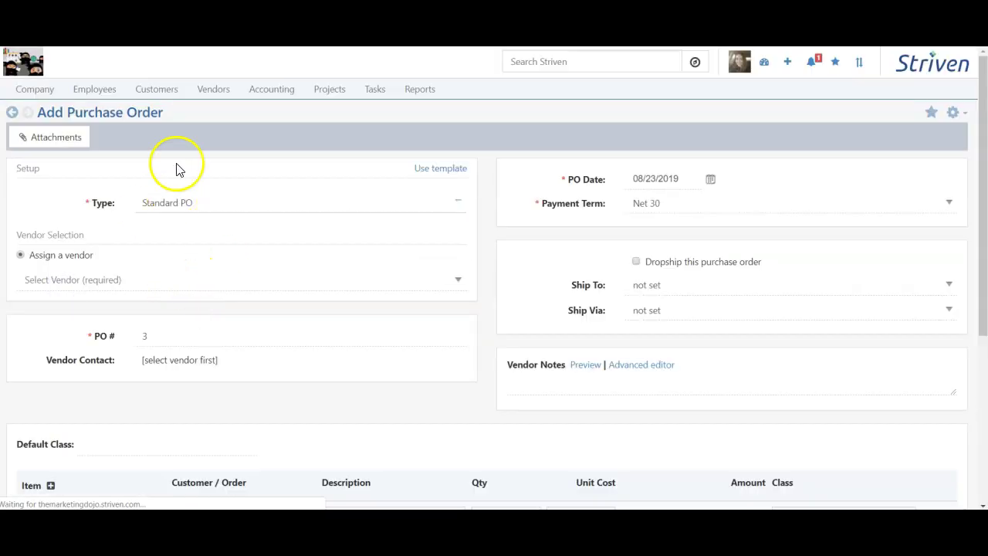
pyautogui.click(168, 281)
pyautogui.click(129, 297)
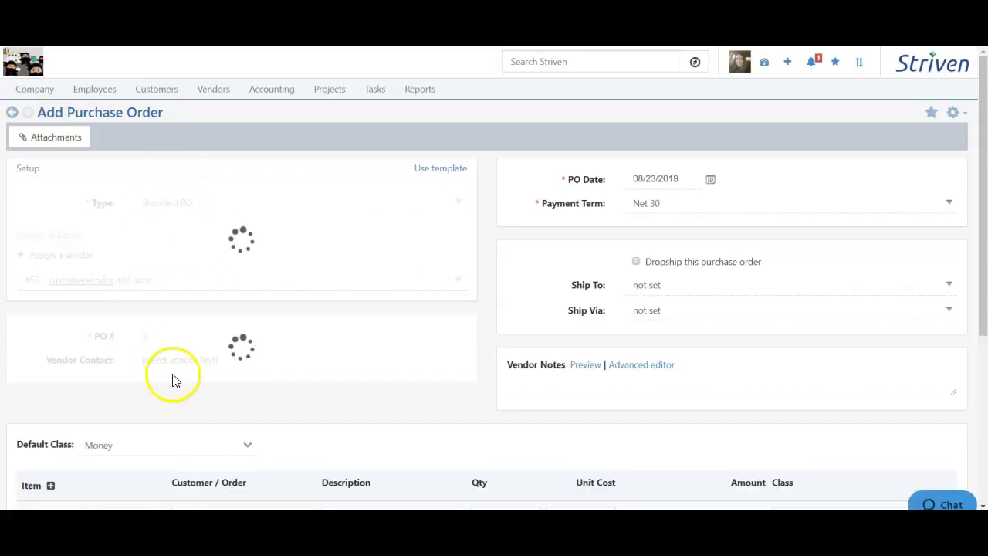
pyautogui.click(172, 361)
pyautogui.click(171, 379)
pyautogui.scroll(-4, 214, 410)
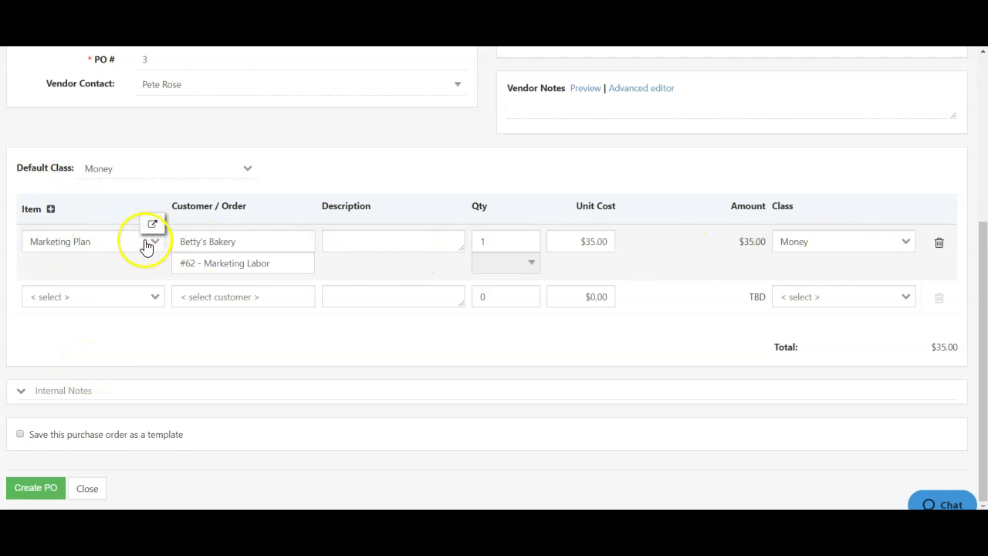
pyautogui.click(39, 494)
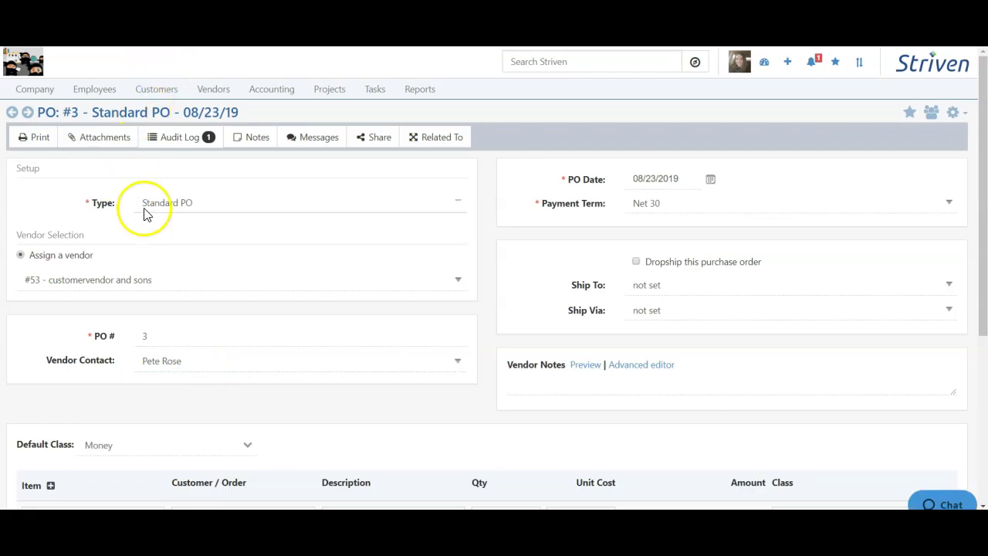
# - View the purchase order's related transactions, open the linked sales order, and check its purchase order list
pyautogui.click(434, 144)
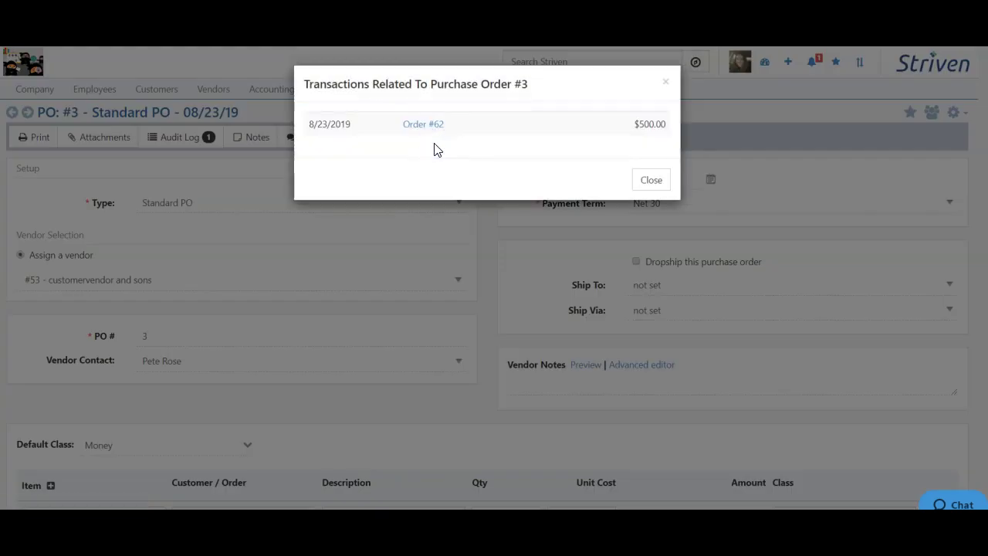
pyautogui.click(410, 126)
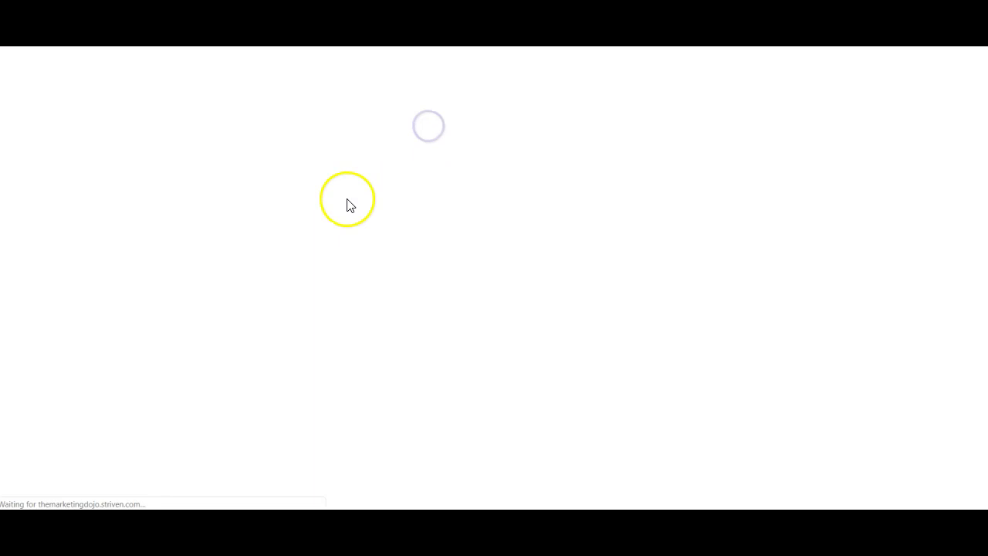
pyautogui.click(276, 148)
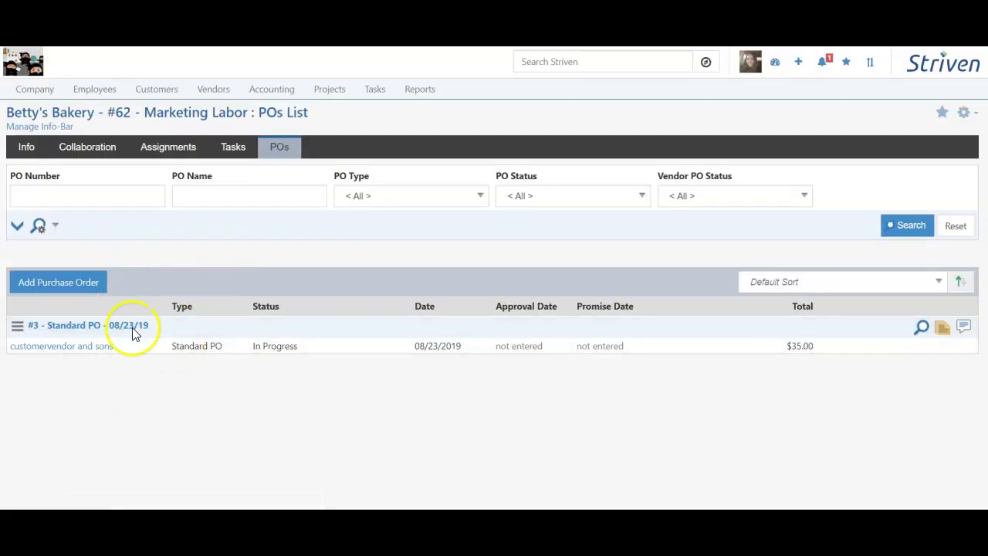
# - Change the sales order's status to Approved and look over its info page
pyautogui.click(26, 149)
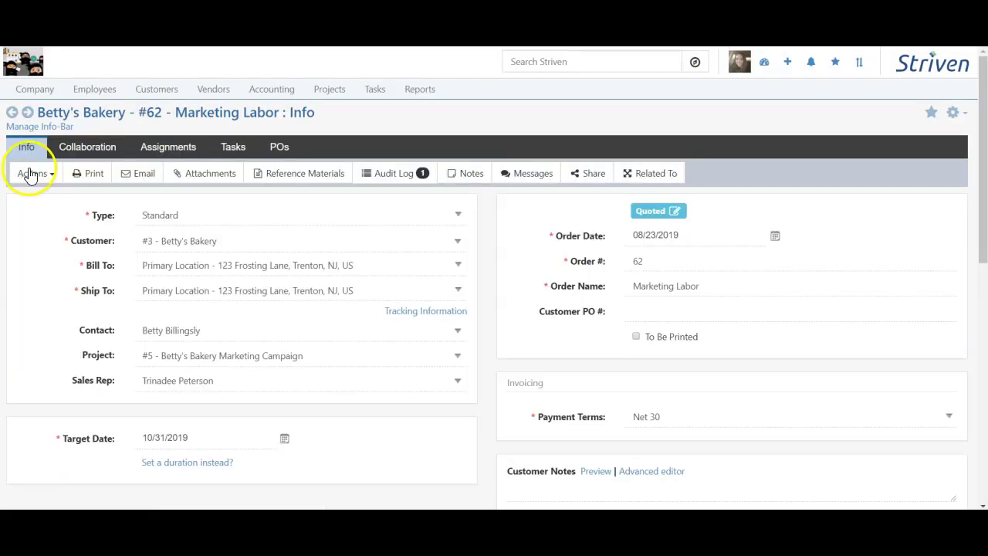
pyautogui.click(679, 213)
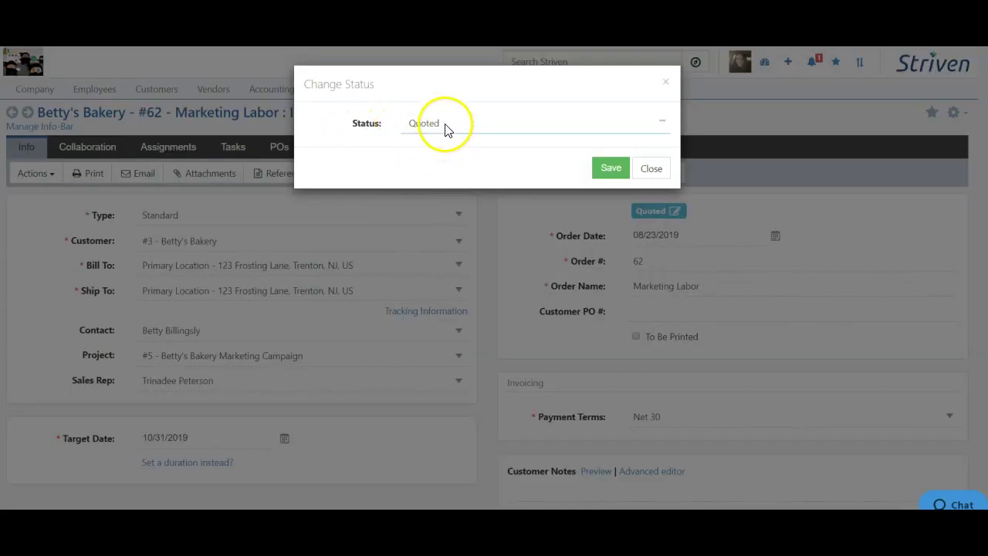
pyautogui.click(443, 126)
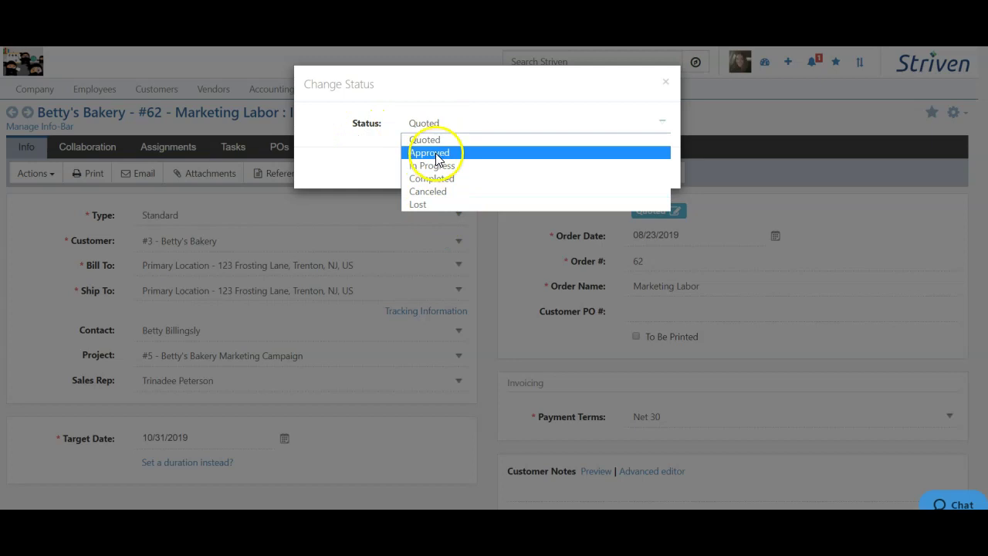
pyautogui.click(437, 153)
pyautogui.click(611, 171)
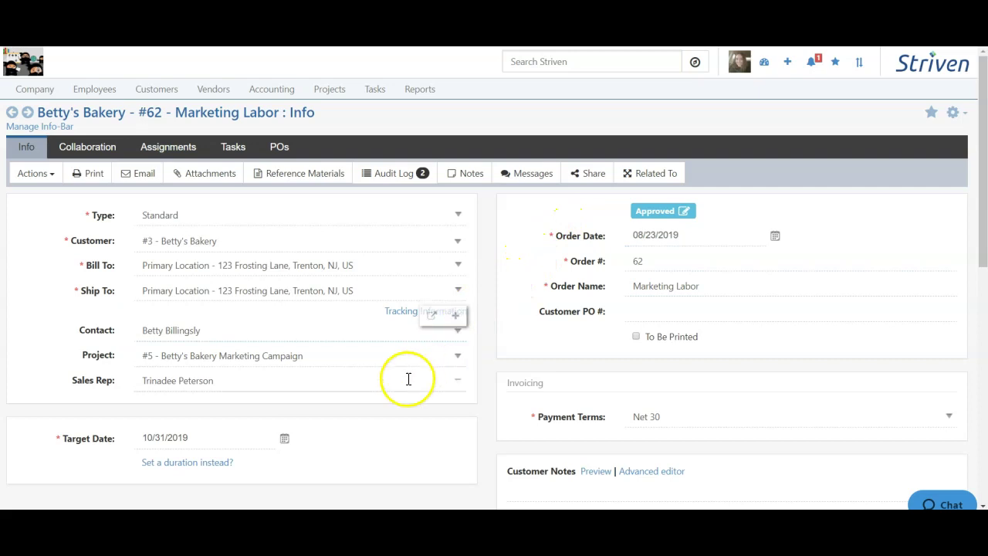
pyautogui.scroll(-4, 90, 281)
pyautogui.scroll(4, 551, 154)
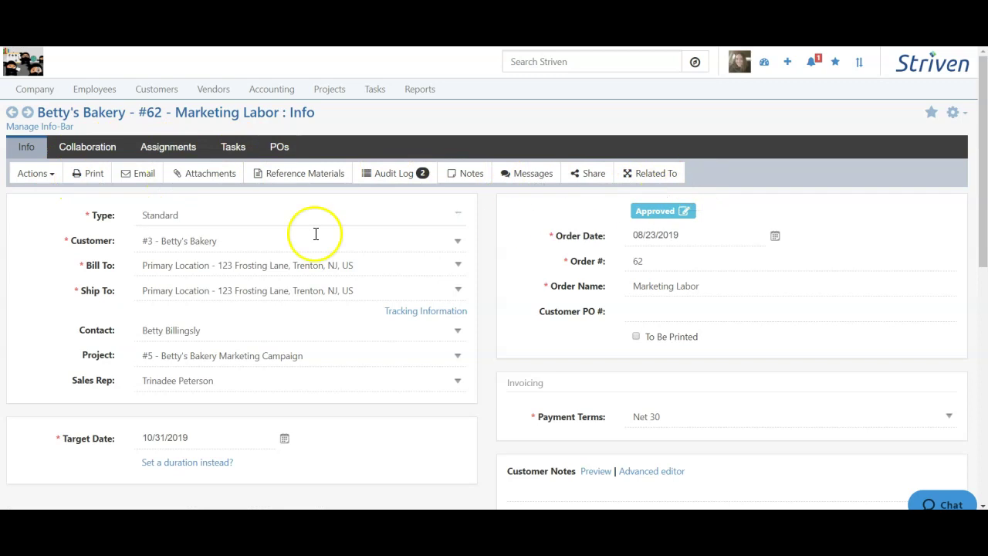
# - Examine the actions available for the approved order and review its audit log
pyautogui.click(48, 174)
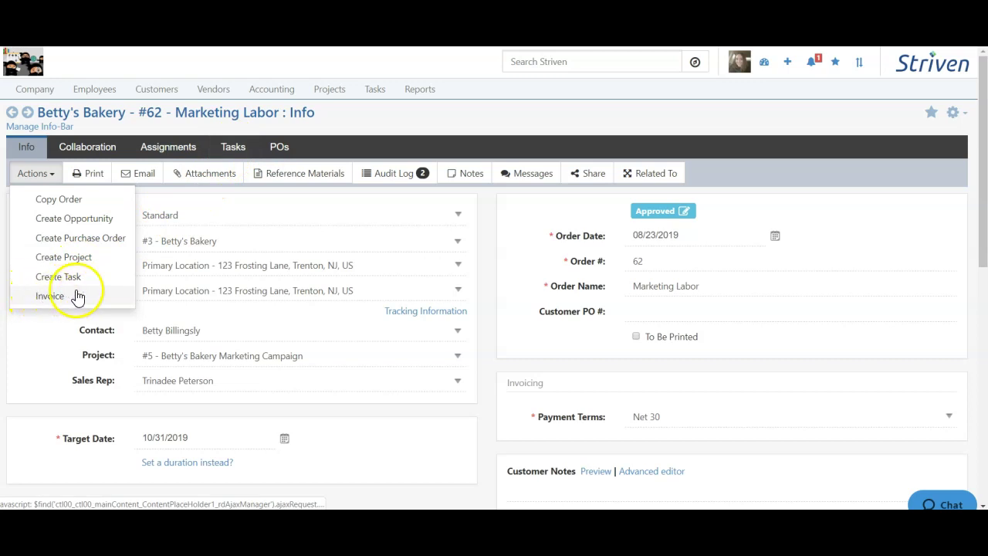
pyautogui.click(241, 203)
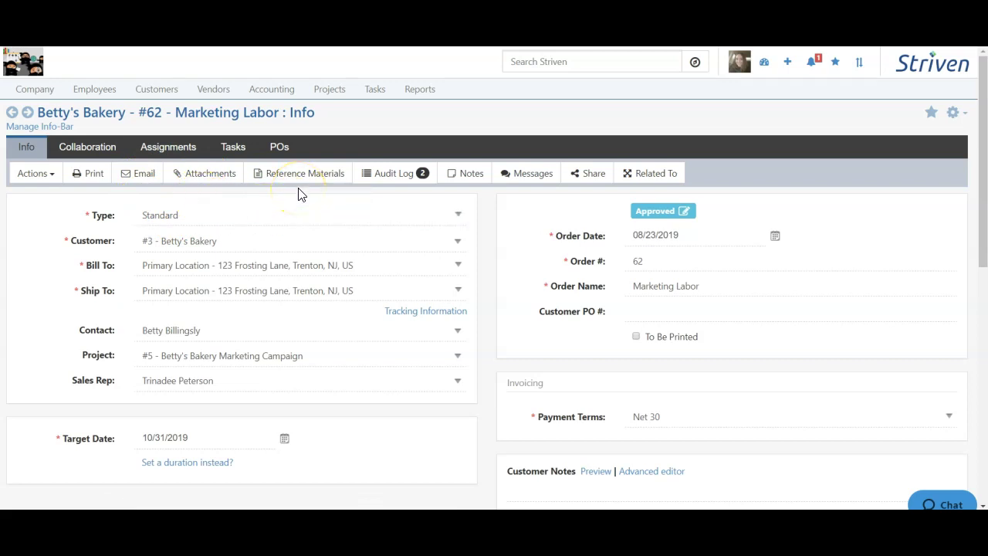
pyautogui.click(393, 174)
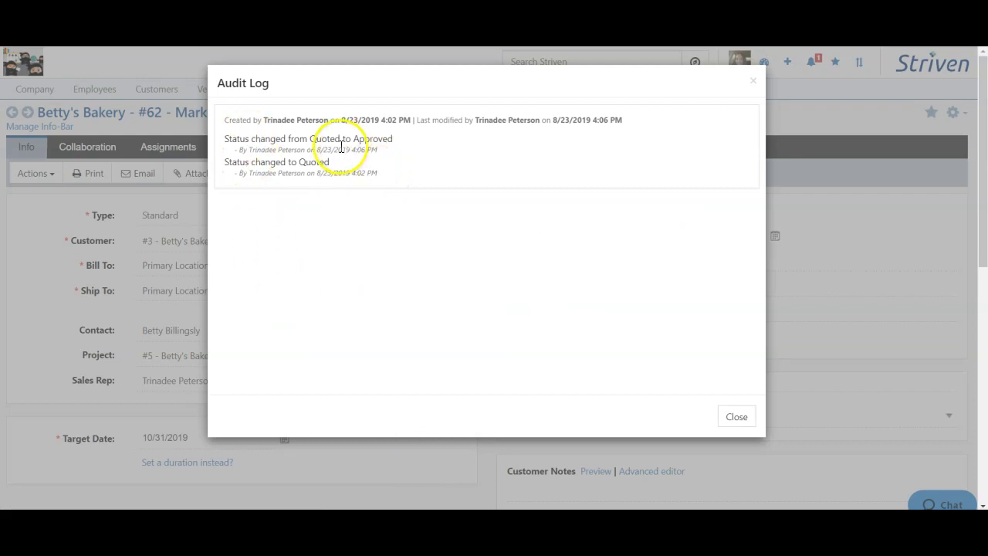
pyautogui.click(735, 420)
# - Add the note "Talked to customer about the scope of work. They are good to go." to the sales order's notes log
pyautogui.click(454, 178)
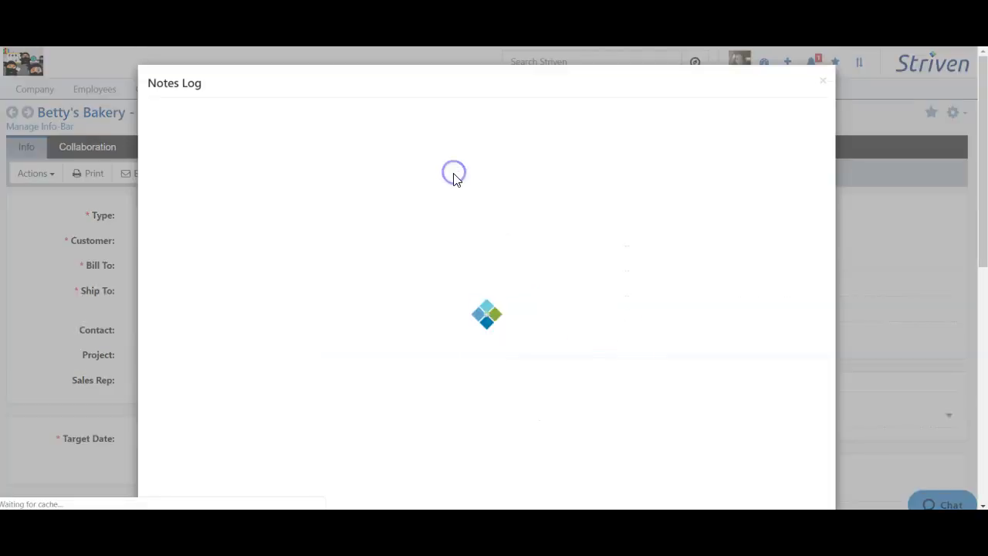
pyautogui.click(215, 204)
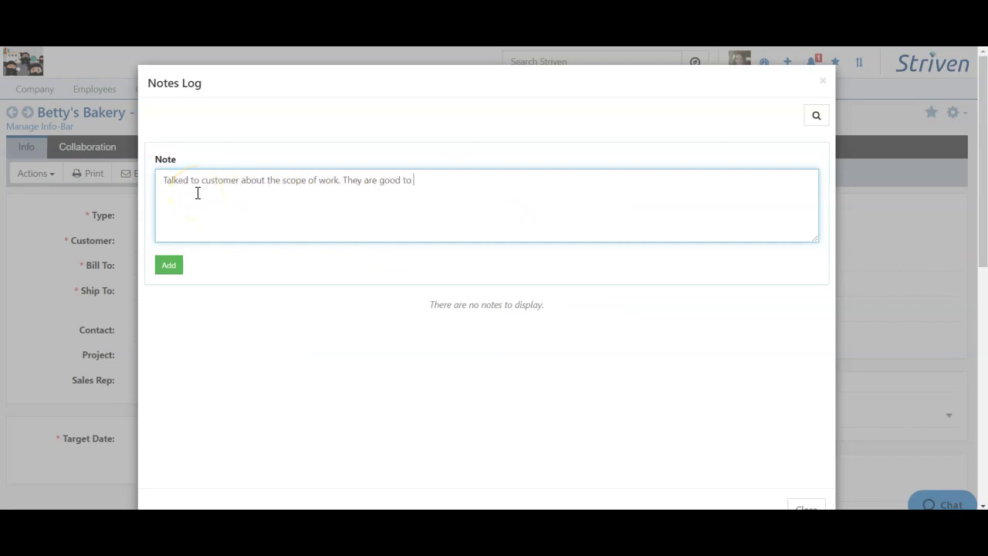
pyautogui.click(180, 264)
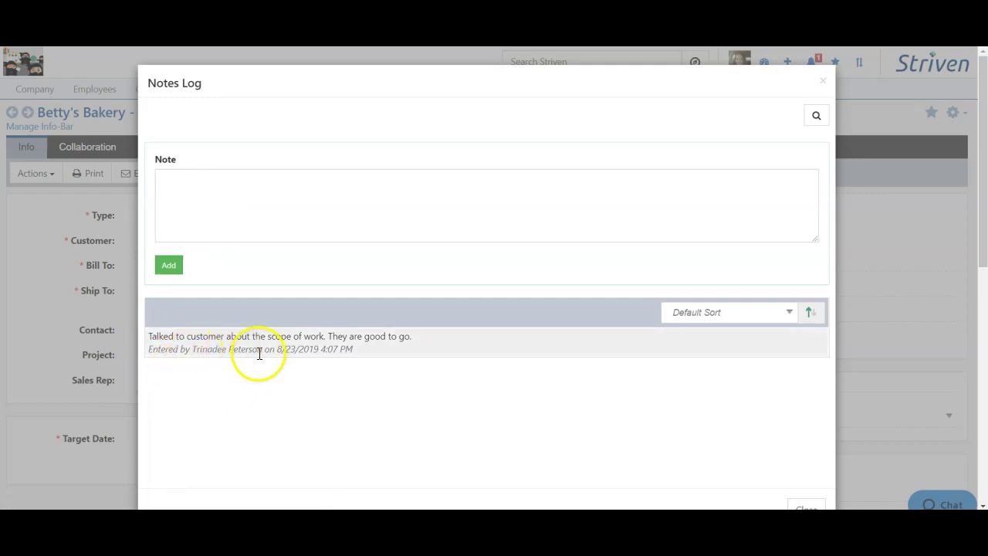
pyautogui.scroll(-3, 811, 446)
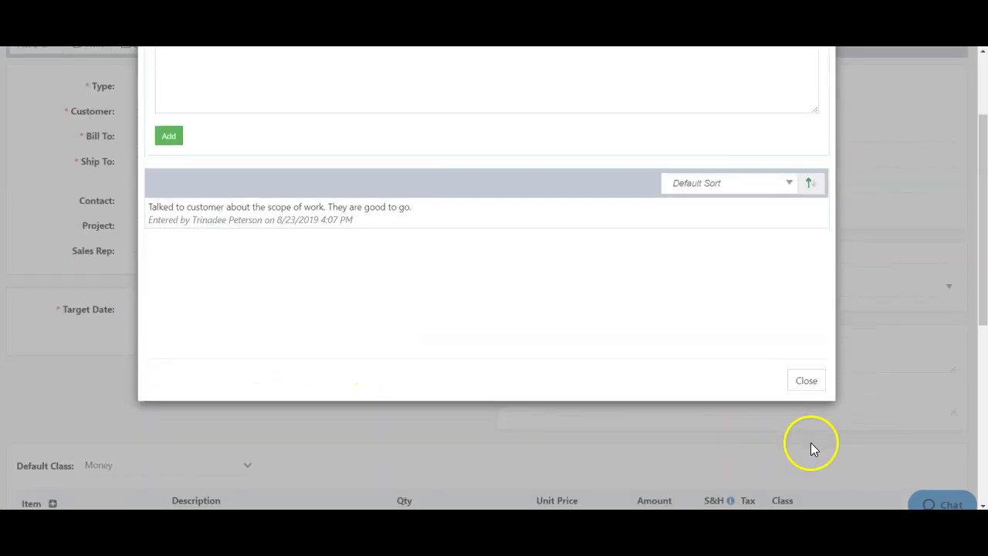
pyautogui.click(806, 379)
pyautogui.scroll(2, 536, 309)
# - View the sales order's share link and its list of related transactions
pyautogui.click(536, 232)
pyautogui.click(538, 195)
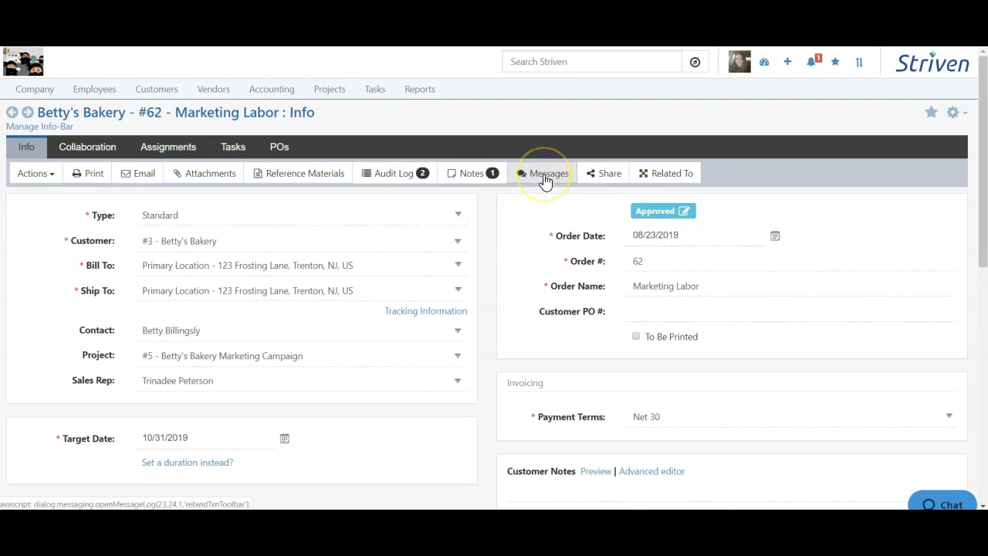
pyautogui.click(610, 176)
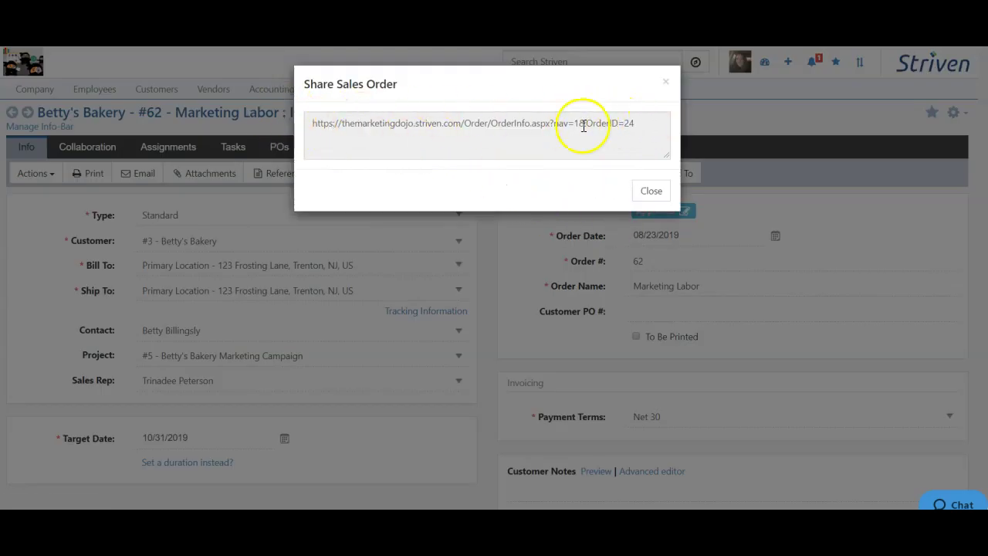
pyautogui.click(646, 193)
pyautogui.click(657, 175)
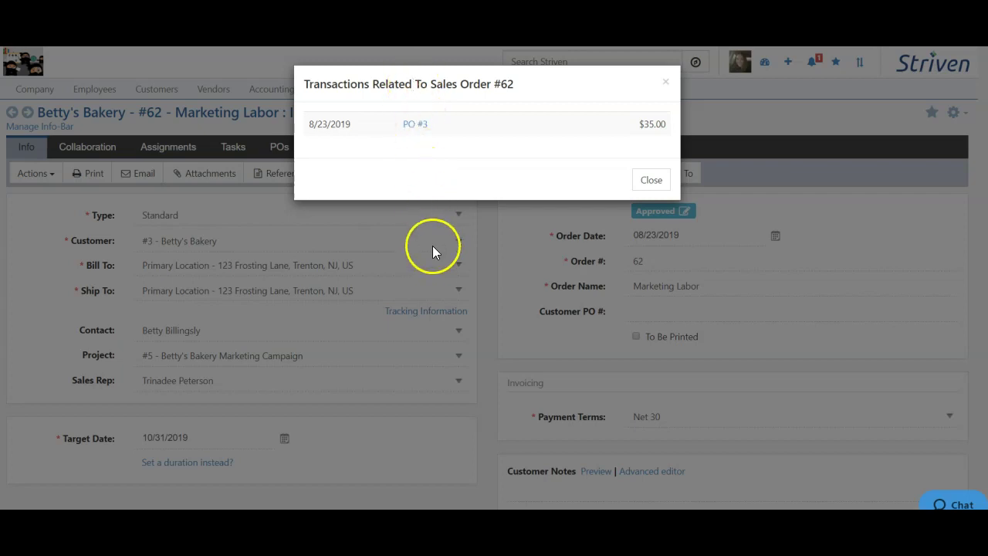
pyautogui.click(652, 180)
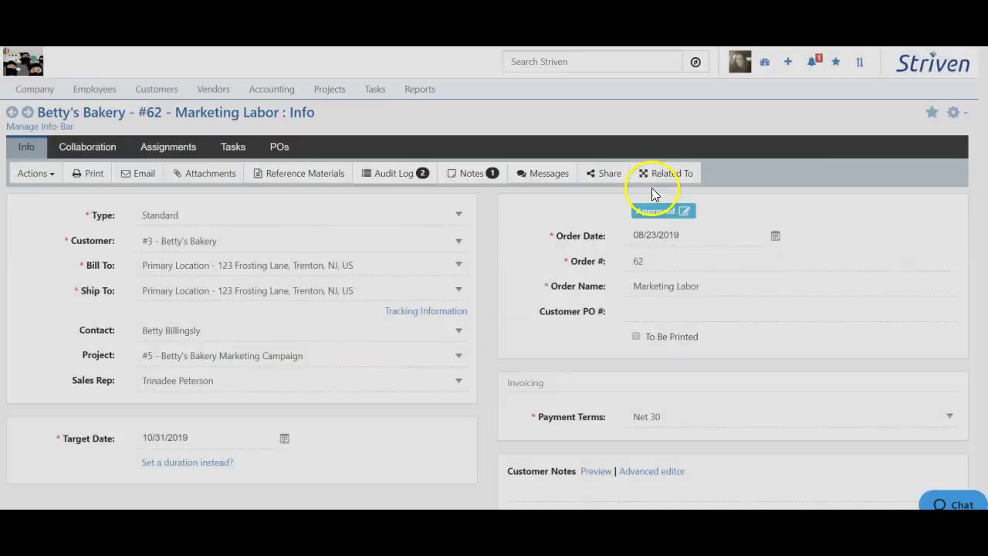